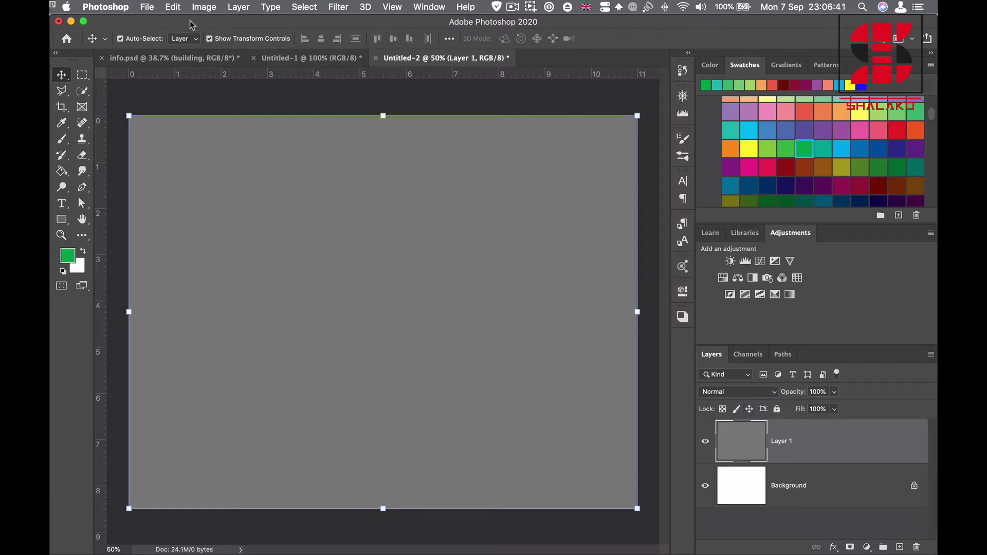
- Fill Layer 1 with the solid green swatch colour 33a457 at 100% opacity in Normal mode
left_click(172, 8)
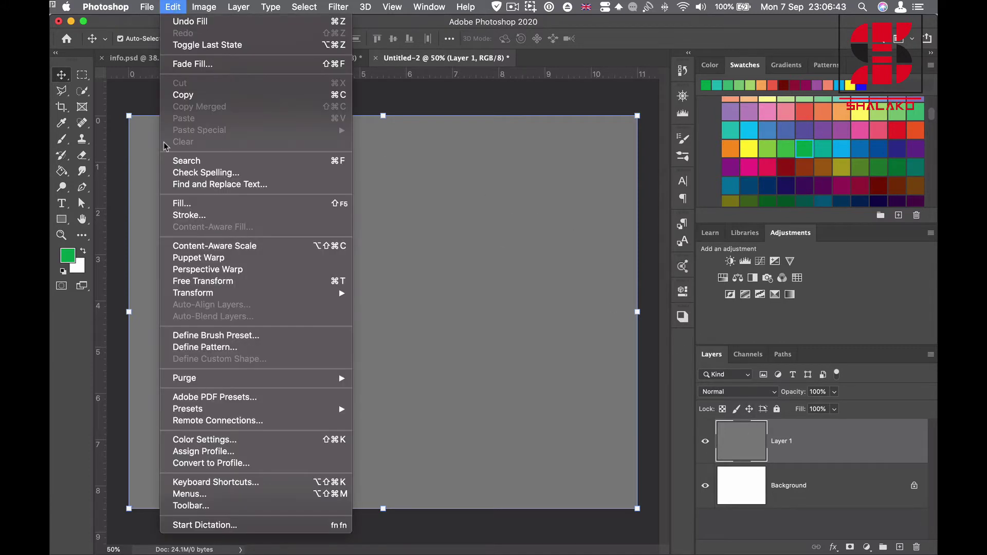
left_click(185, 206)
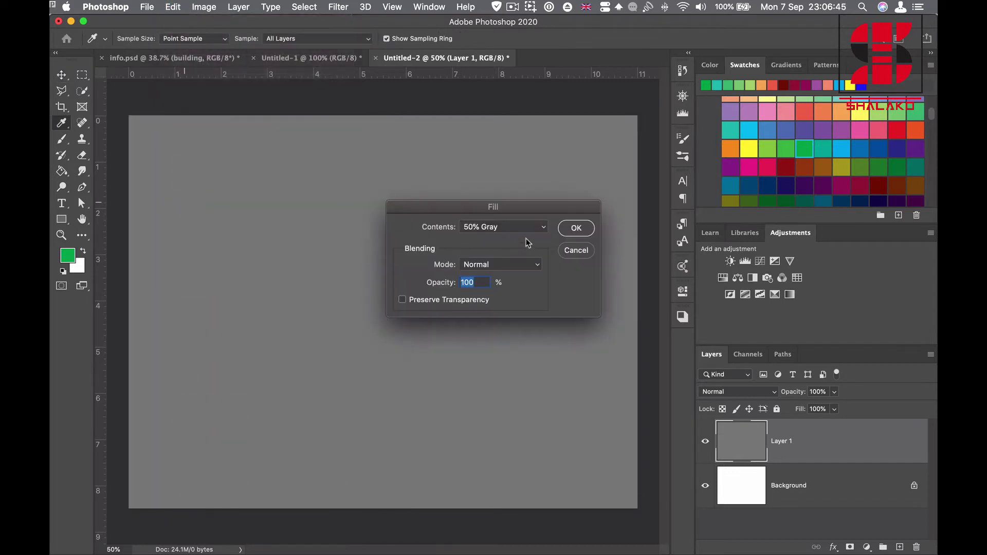
left_click(540, 227)
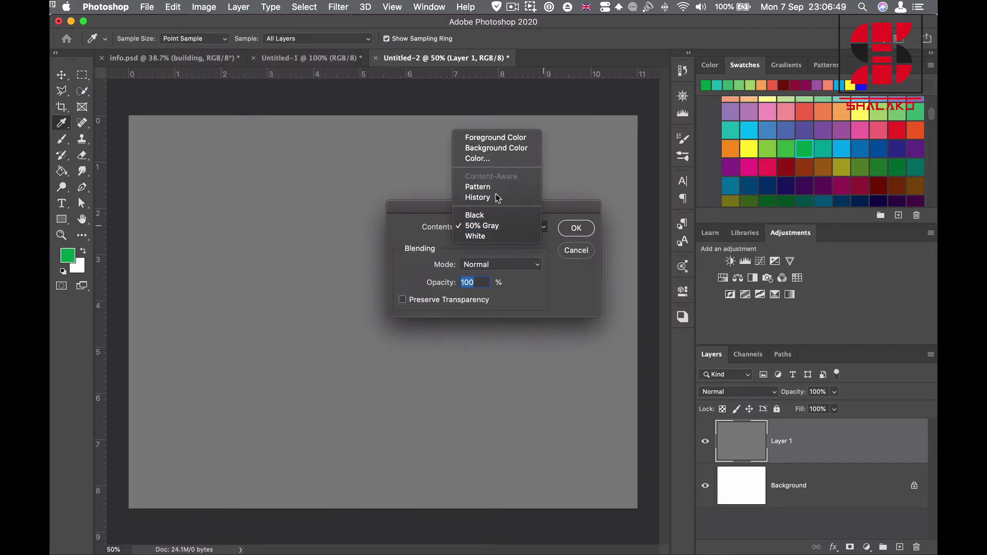
left_click(477, 159)
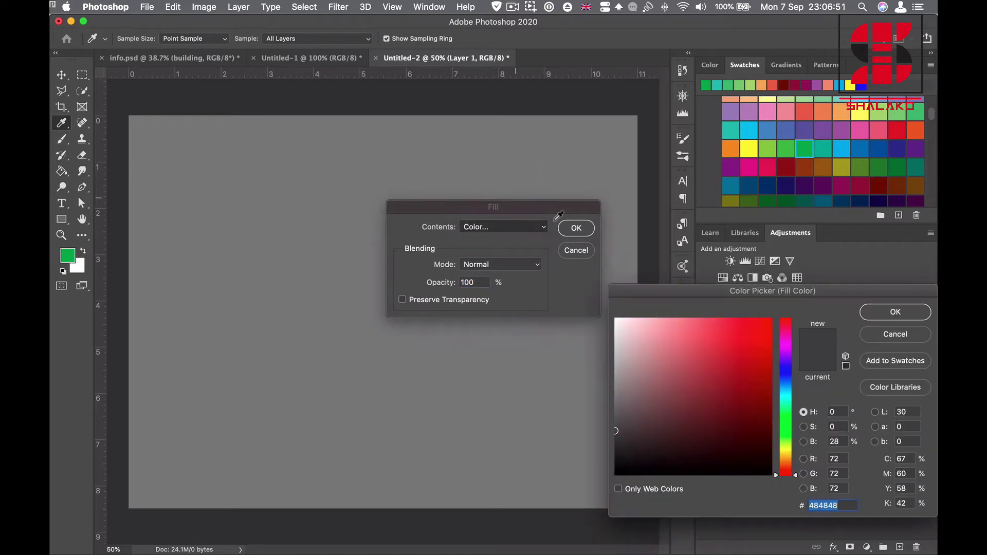
left_click(807, 149)
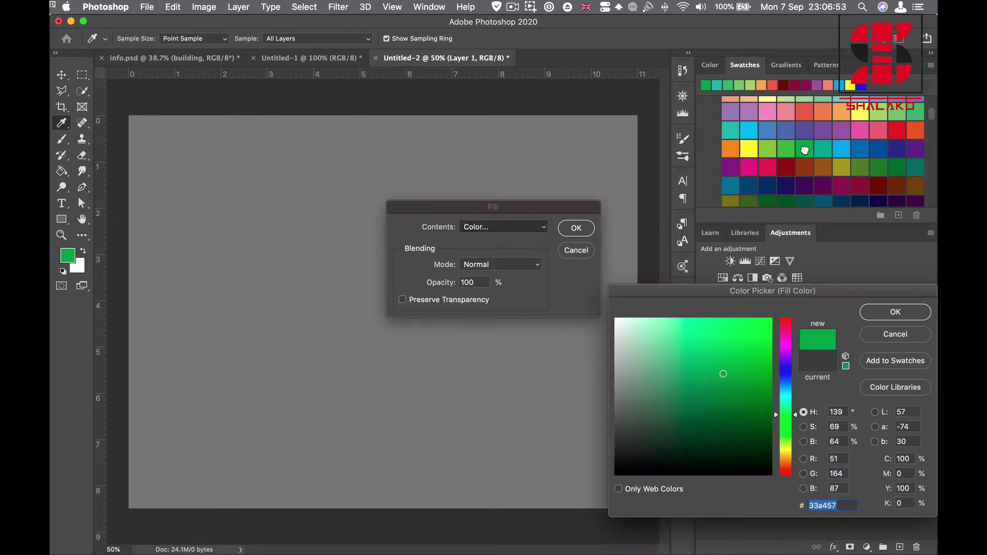
left_click(896, 312)
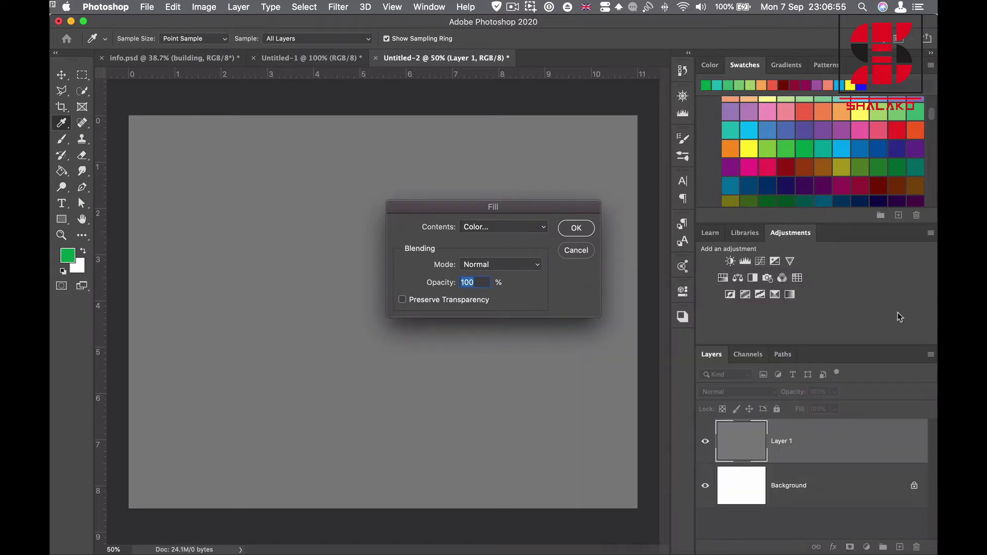
left_click(577, 229)
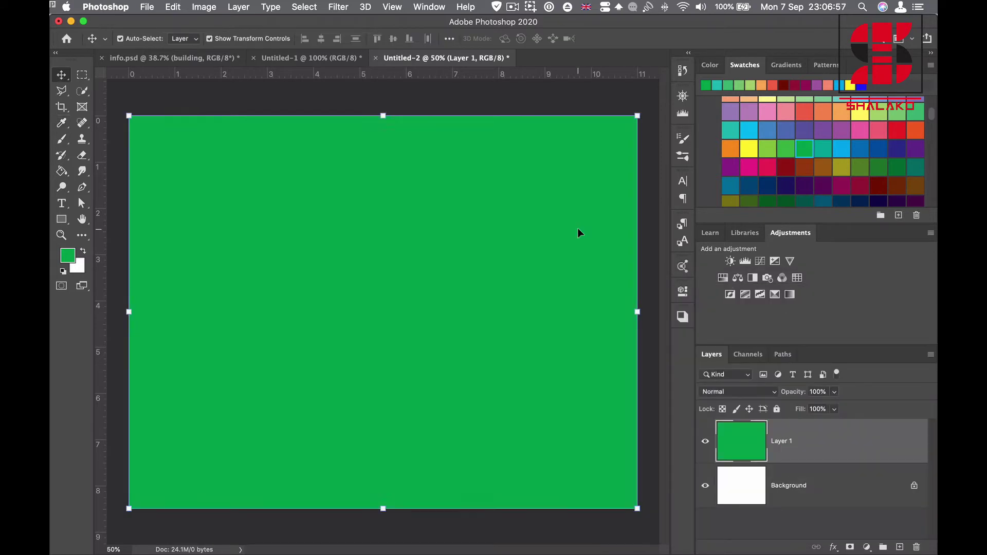
- Add a text layer with the single letter M in green Impact Regular near the middle of the canvas
left_click(63, 204)
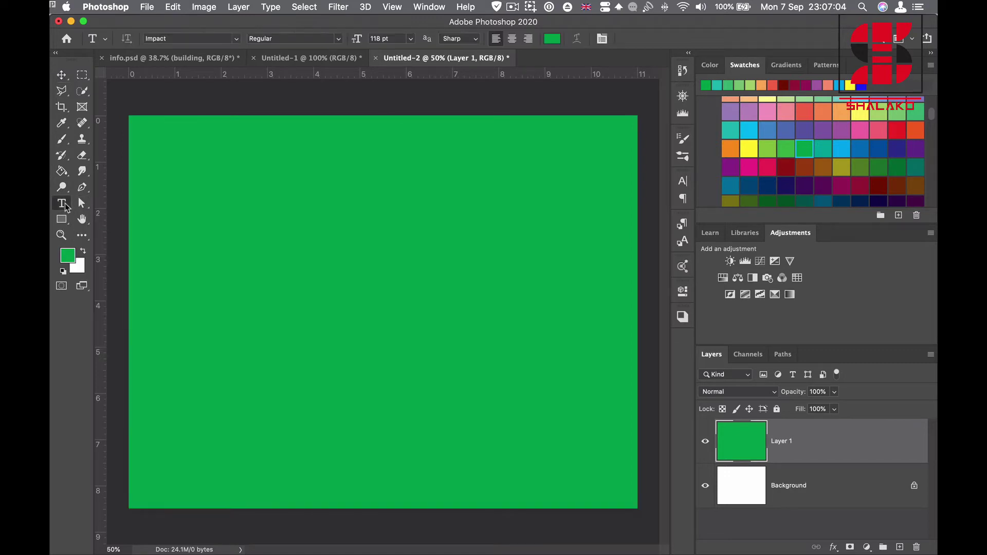
left_click(355, 288)
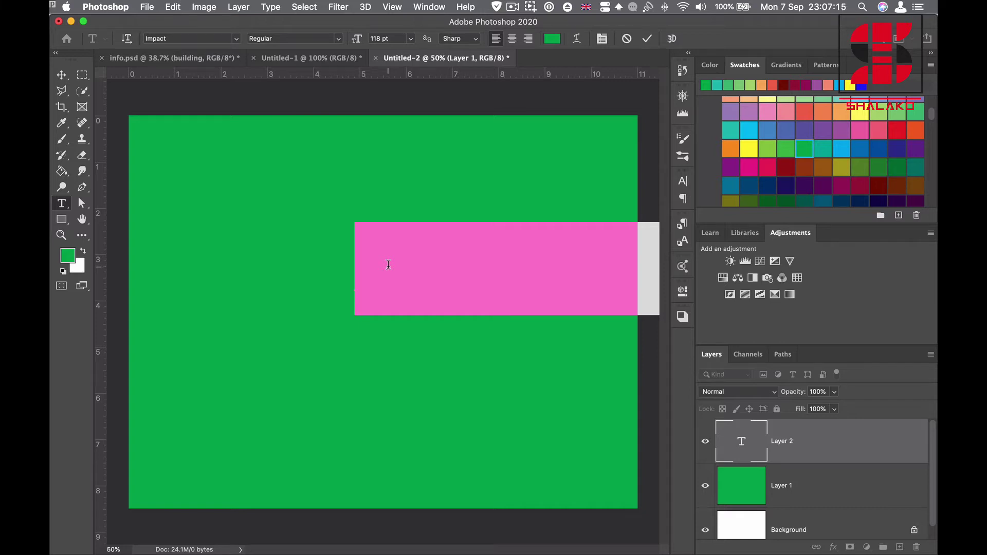
key("BackSpace")
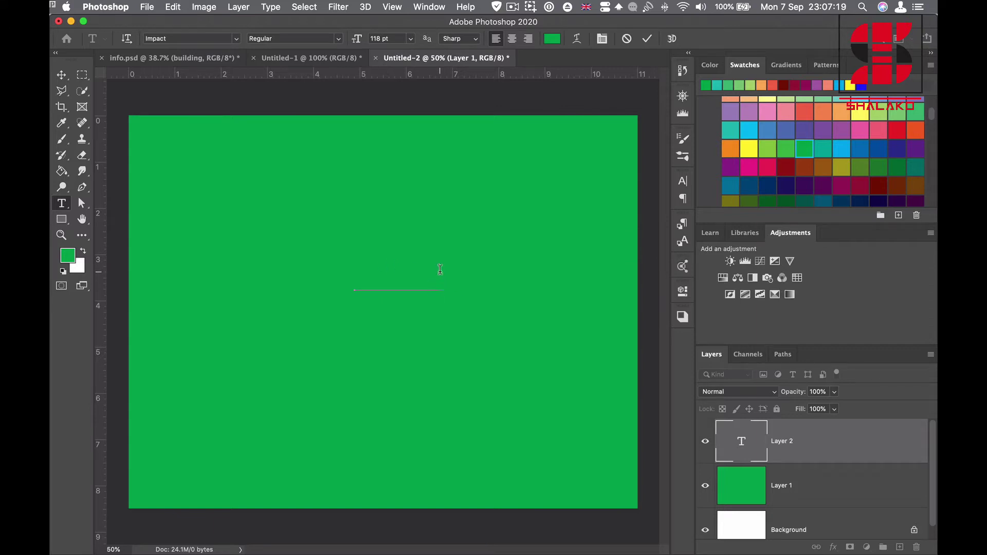
key("super+z")
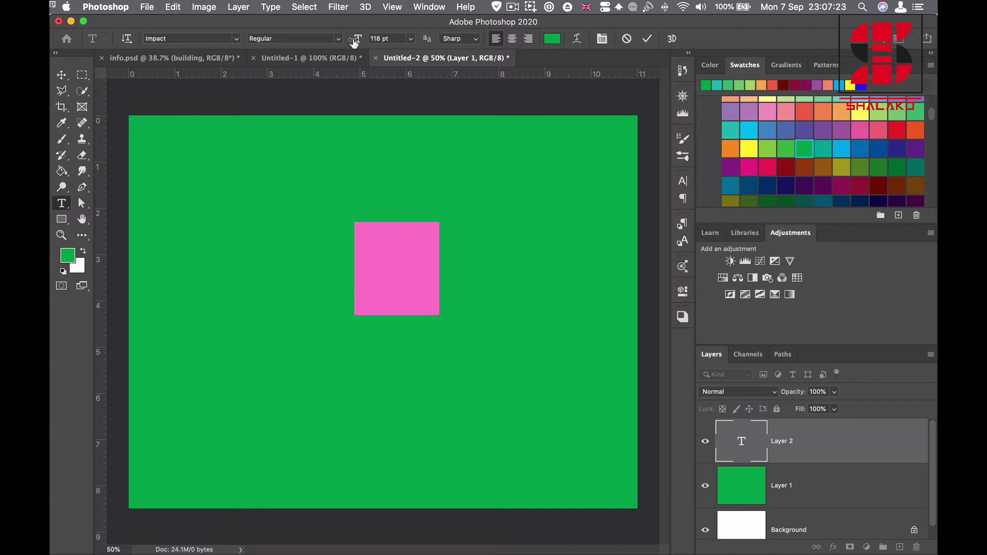
- Enlarge the letter M to 298 pt, reposition it around the canvas centre and commit the text
left_click_drag(353, 41, 464, 42)
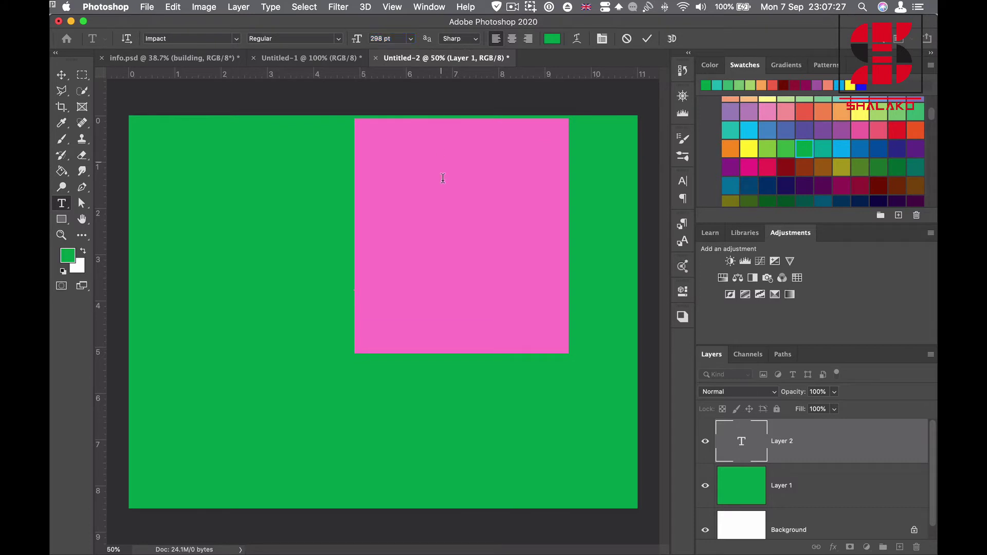
left_click_drag(557, 397, 478, 467)
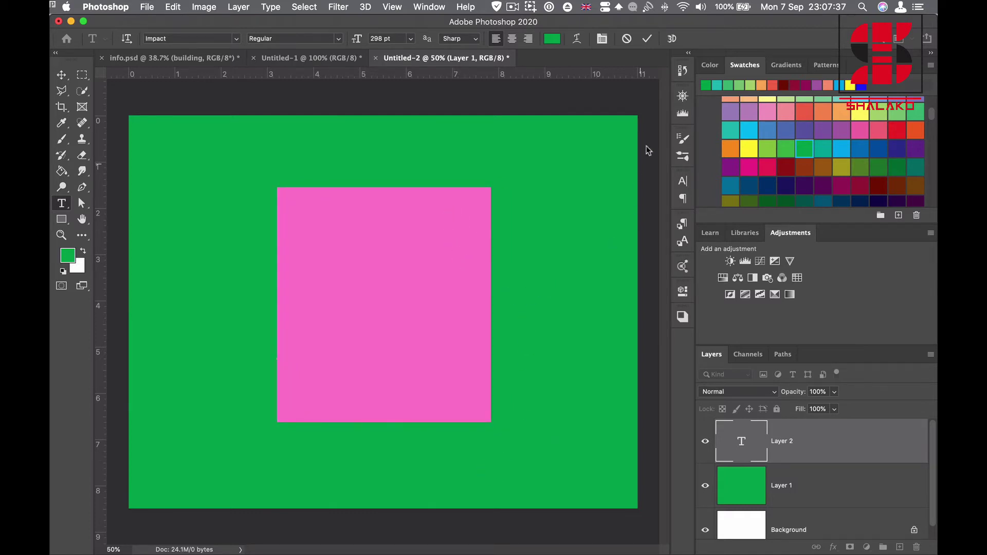
left_click(649, 39)
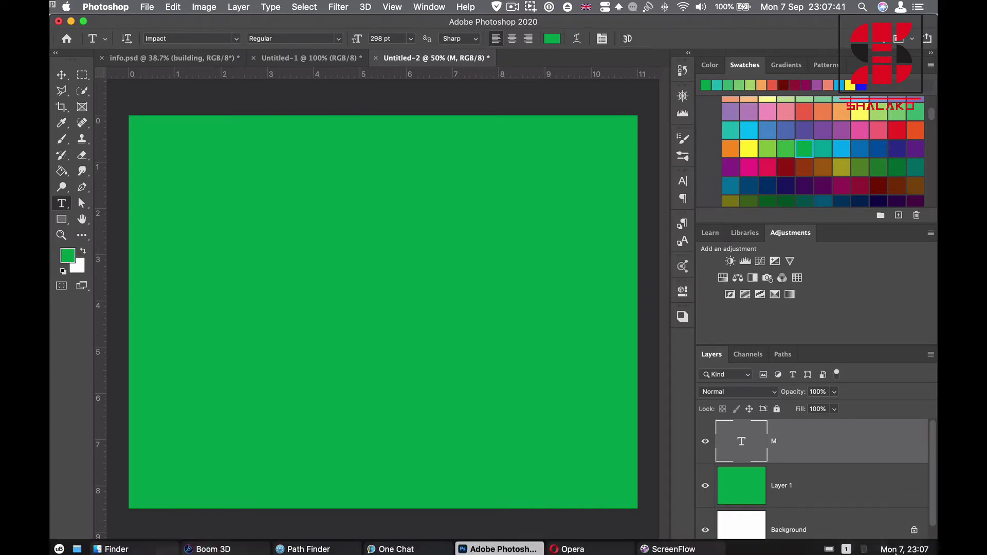
- Add a Multiply drop shadow to the M layer with distance 17 px, spread 20% and size 24 px
left_click(833, 547)
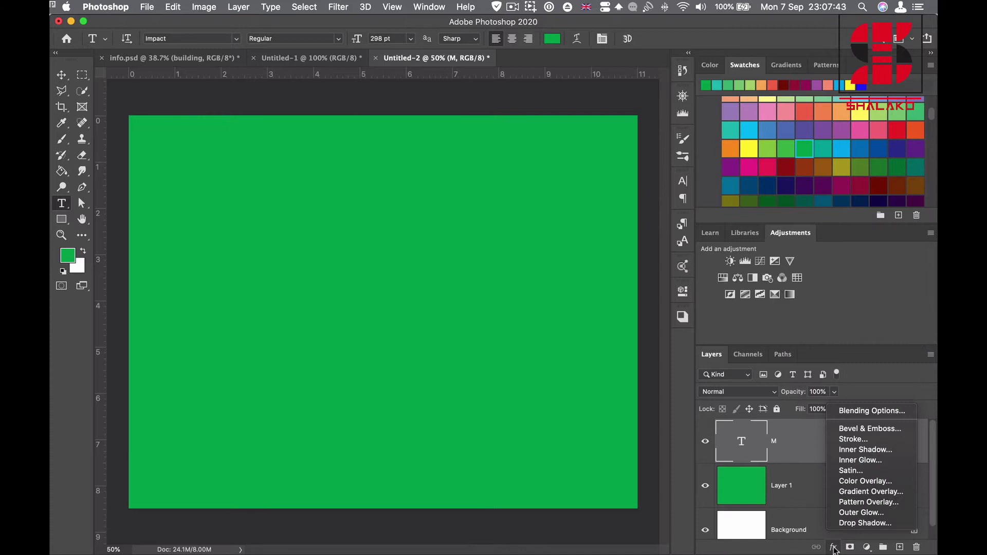
left_click(849, 524)
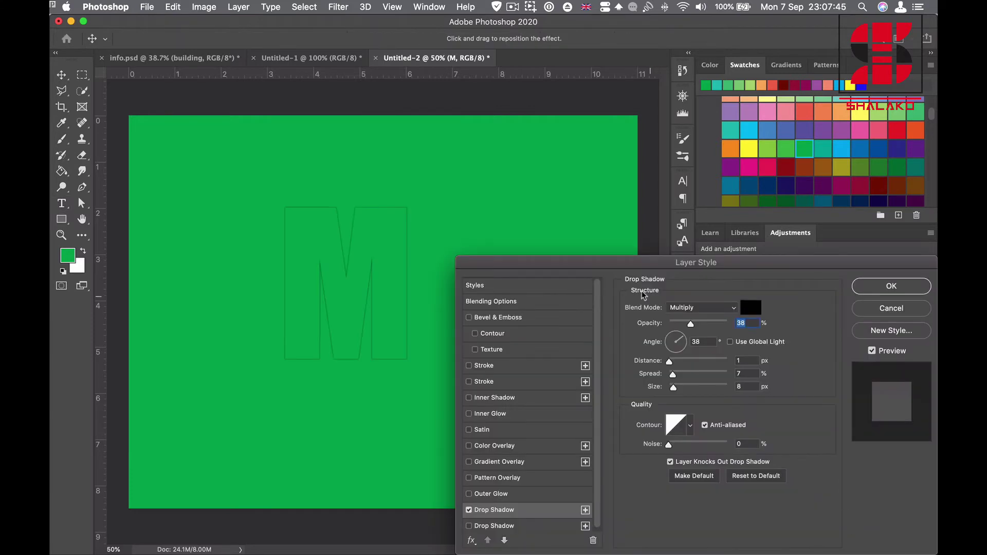
left_click_drag(597, 264, 606, 264)
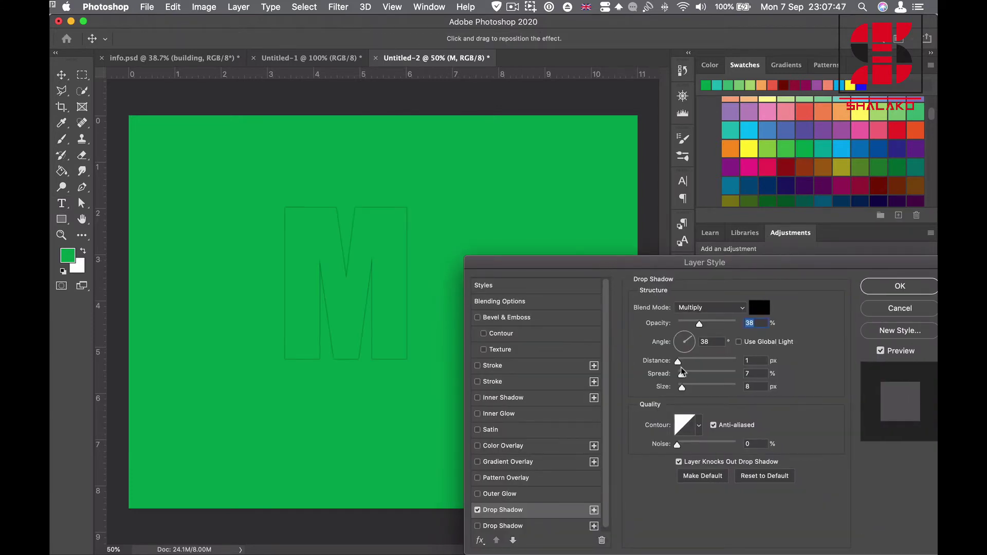
mouse_move(679, 361)
left_mouse_down()
mouse_move(688, 389)
mouse_move(688, 364)
left_mouse_up()
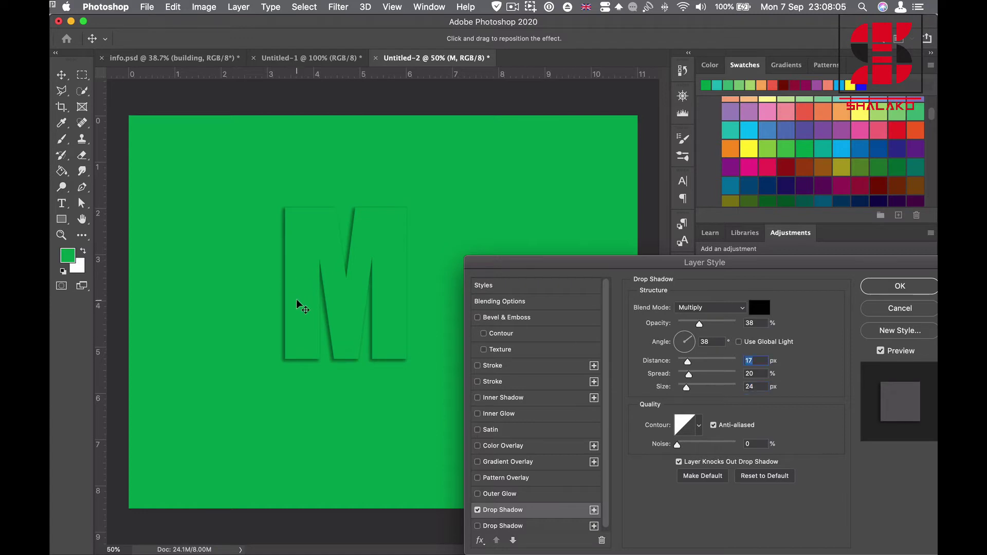
- Adjust the M's drop shadow to angle 7°, distance 32 px and size 27 px, and apply it
left_click_drag(304, 264, 301, 265)
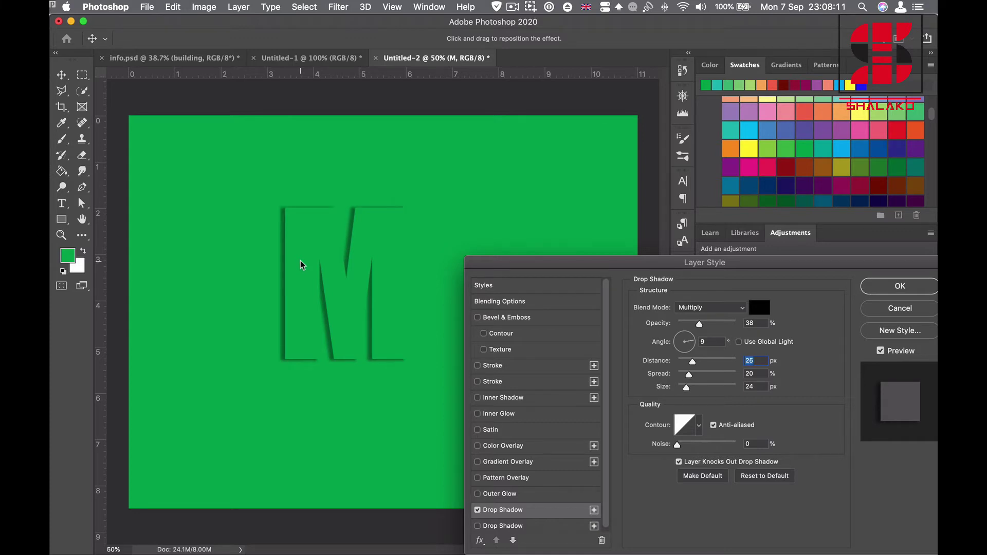
left_click_drag(303, 266, 302, 265)
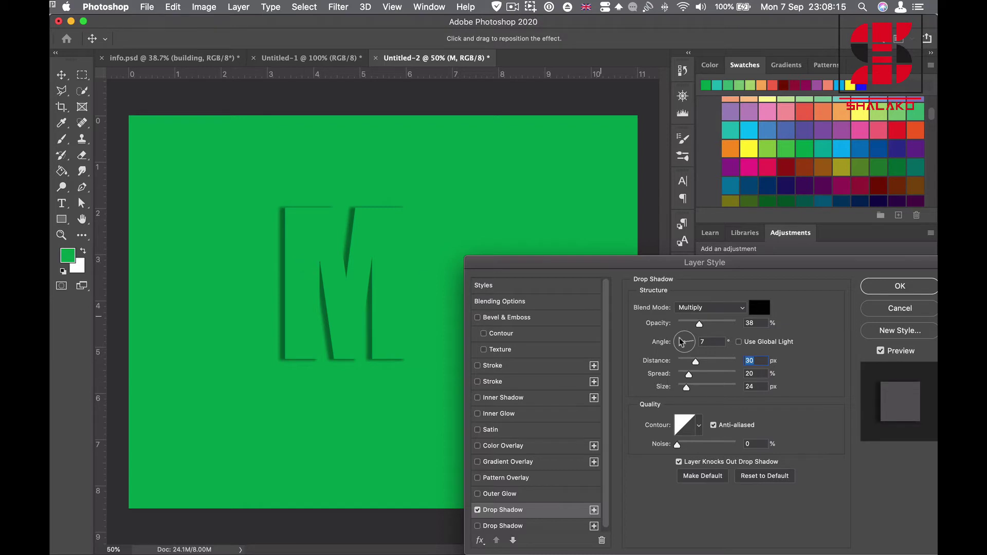
left_click_drag(690, 374, 692, 377)
left_click(690, 374)
mouse_move(687, 389)
left_mouse_down()
mouse_move(698, 362)
mouse_move(691, 377)
left_mouse_up()
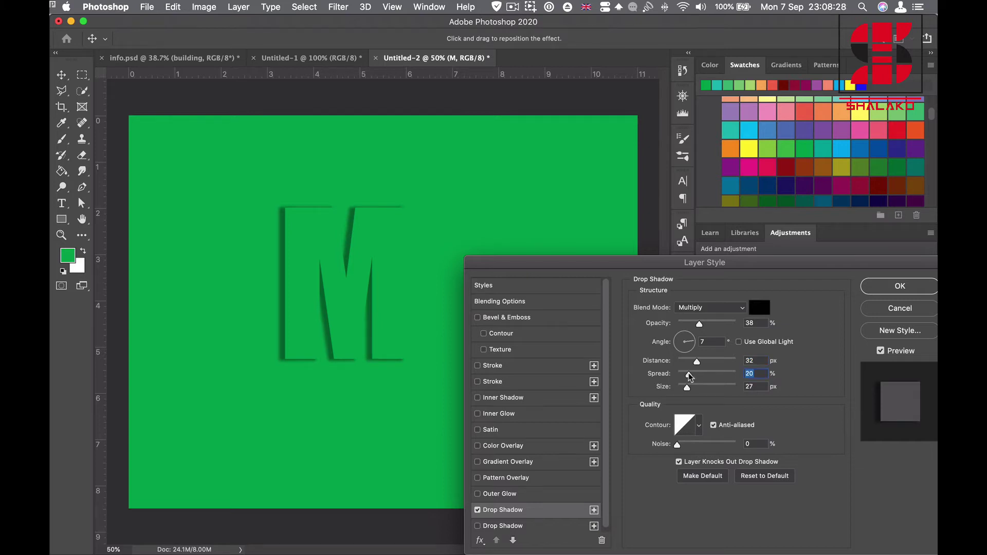
left_click(907, 289)
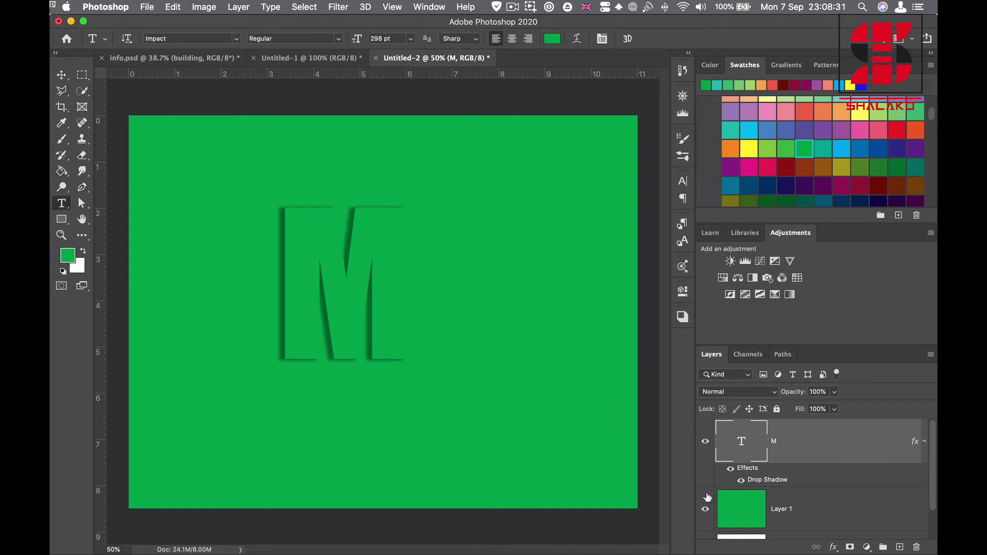
- Enable a second drop shadow on the M layer and set the first shadow's opacity to 33%
double_click(777, 481)
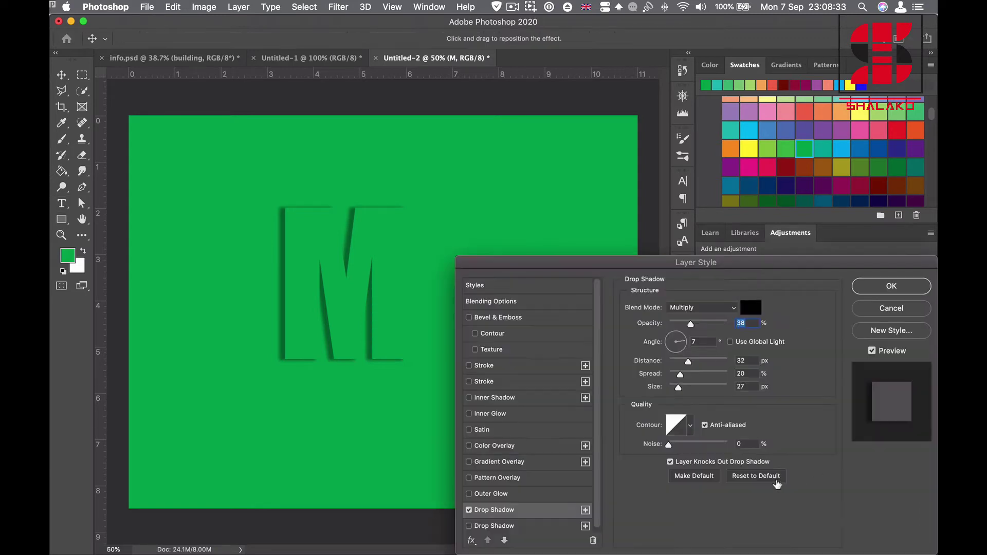
left_click(470, 527)
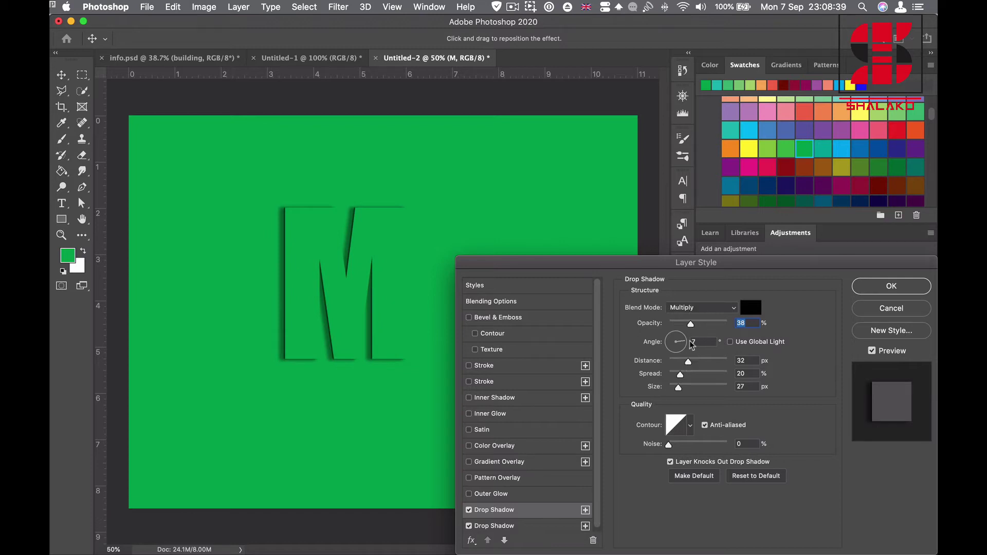
mouse_move(693, 330)
left_mouse_down()
mouse_move(678, 326)
mouse_move(689, 327)
left_mouse_up()
- Set the second drop shadow to opacity 29%, distance 22 px, spread 26% and size 13 px, and apply the layer style
left_click(492, 527)
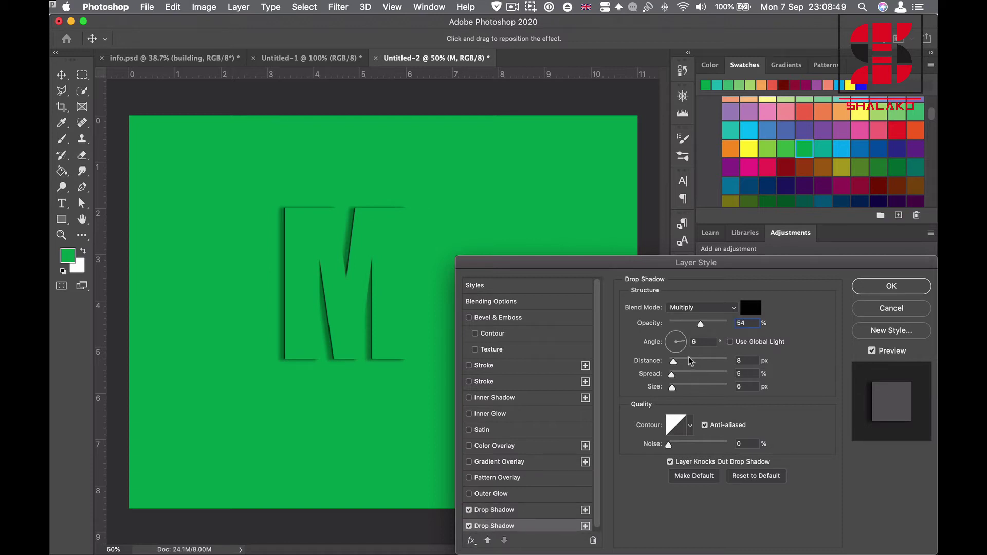
left_click_drag(674, 362, 678, 363)
left_click_drag(699, 324, 689, 326)
mouse_move(673, 375)
left_mouse_down()
mouse_move(684, 378)
mouse_move(681, 364)
left_mouse_up()
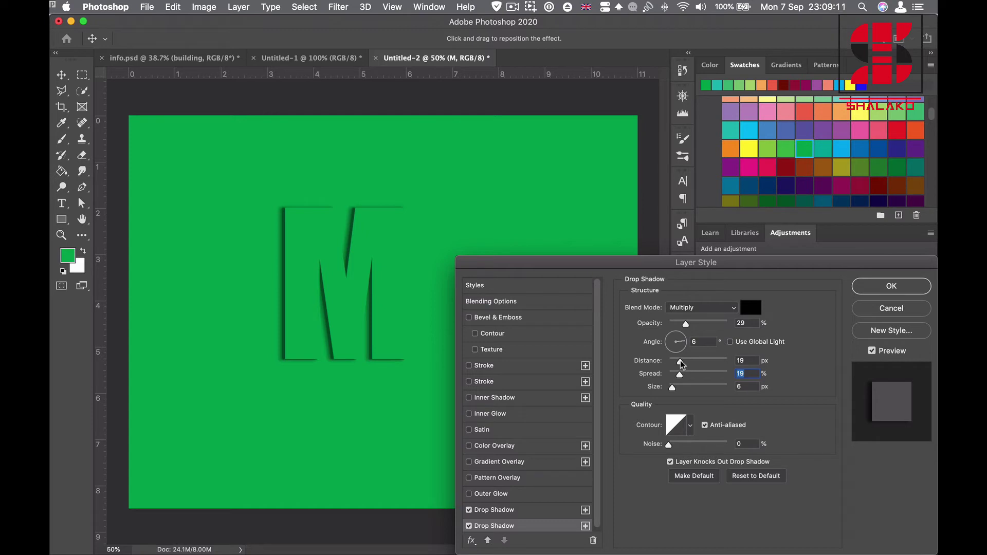
left_click_drag(682, 364, 682, 365)
mouse_move(682, 364)
left_mouse_down()
mouse_move(674, 388)
mouse_move(695, 375)
mouse_move(684, 377)
left_mouse_up()
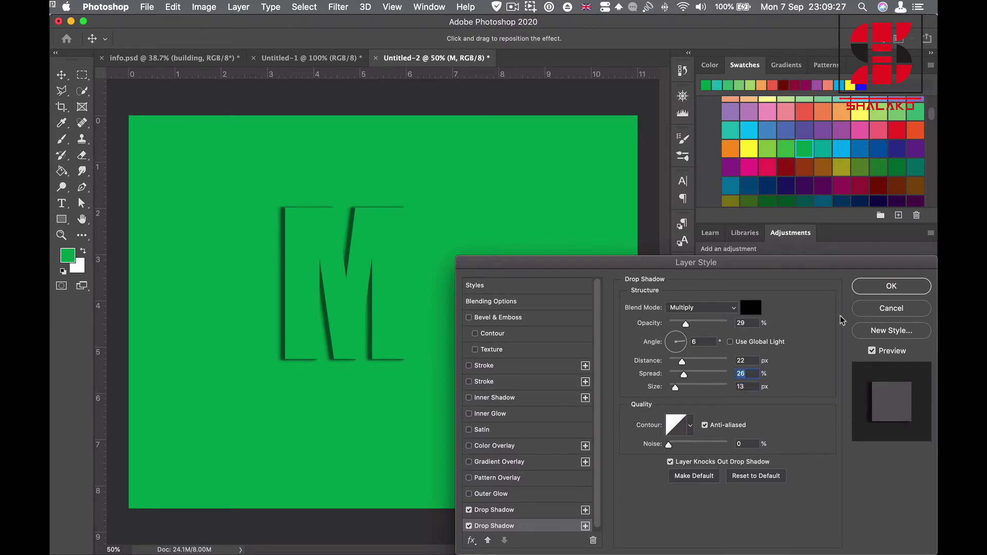
left_click(892, 286)
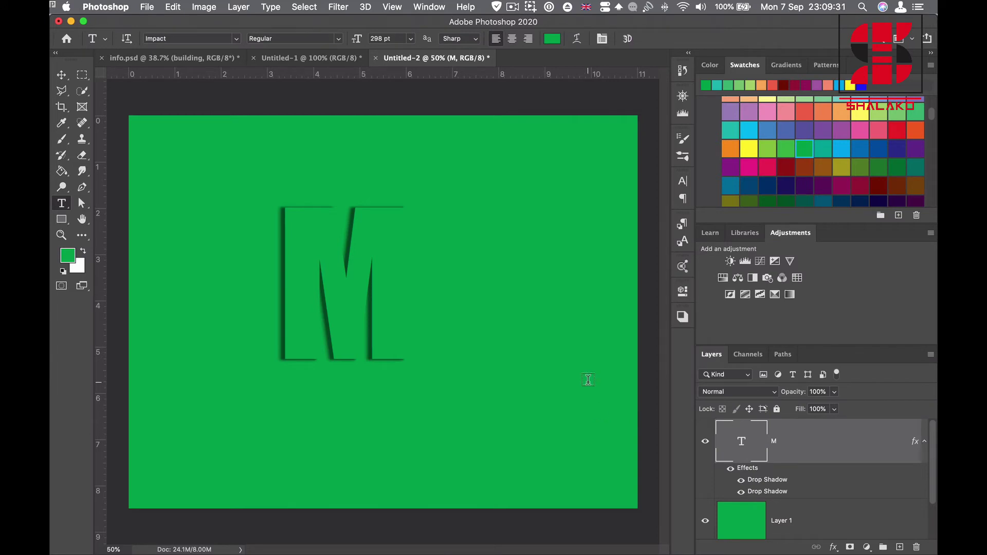
- Convert the M layer's drop shadow effects into separate layers
right_click(779, 481)
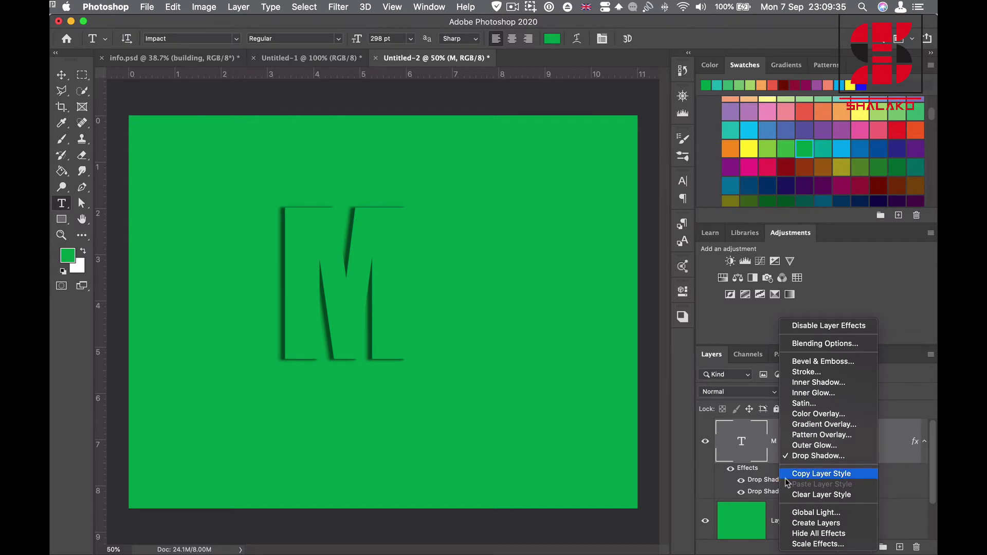
left_click(814, 523)
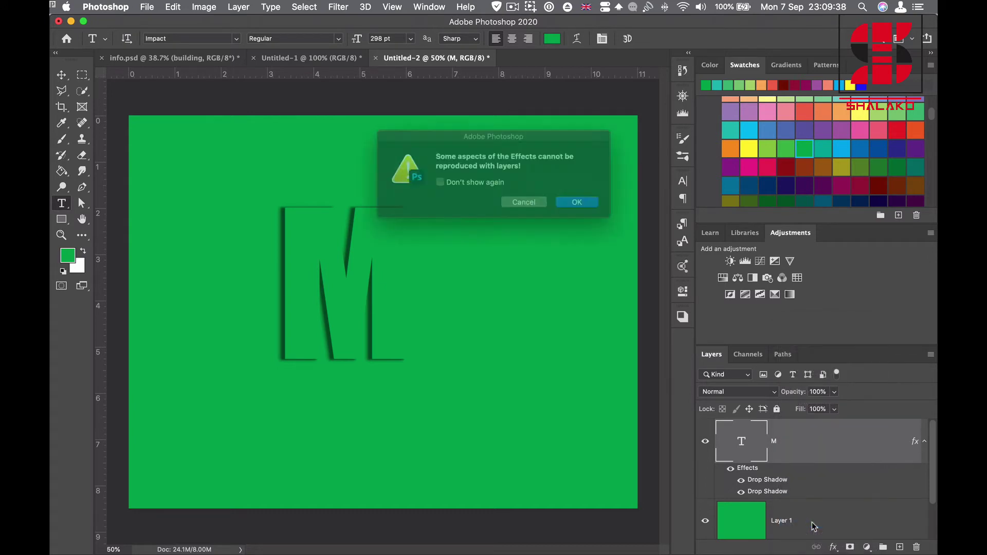
left_click(587, 206)
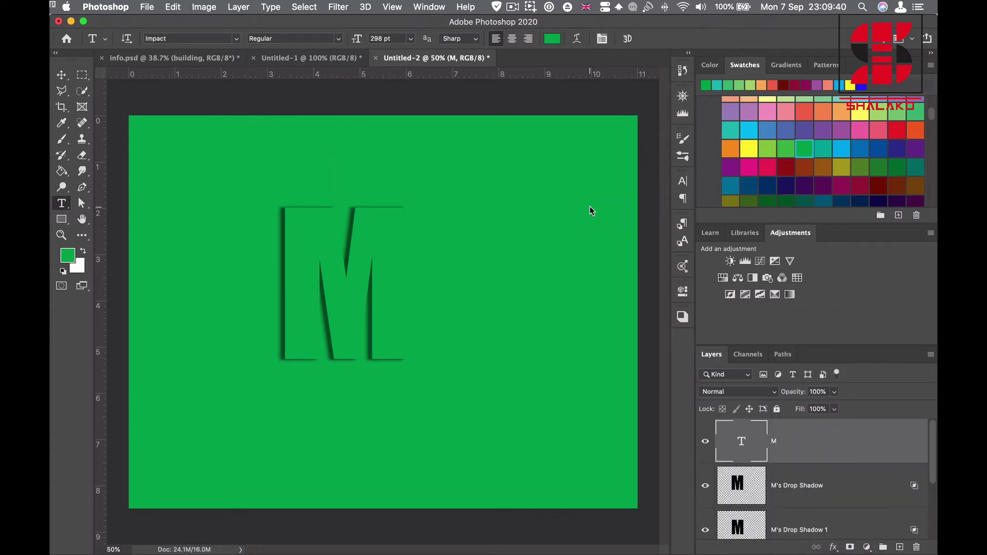
- Enable Transparency Shapes Layer in the blending options of both M drop shadow layers
double_click(914, 487)
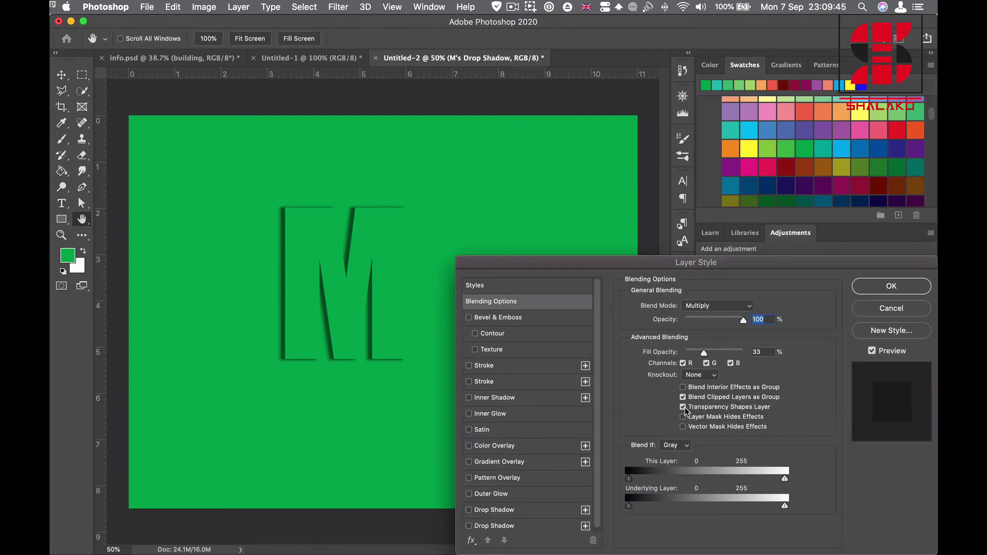
left_click(891, 288)
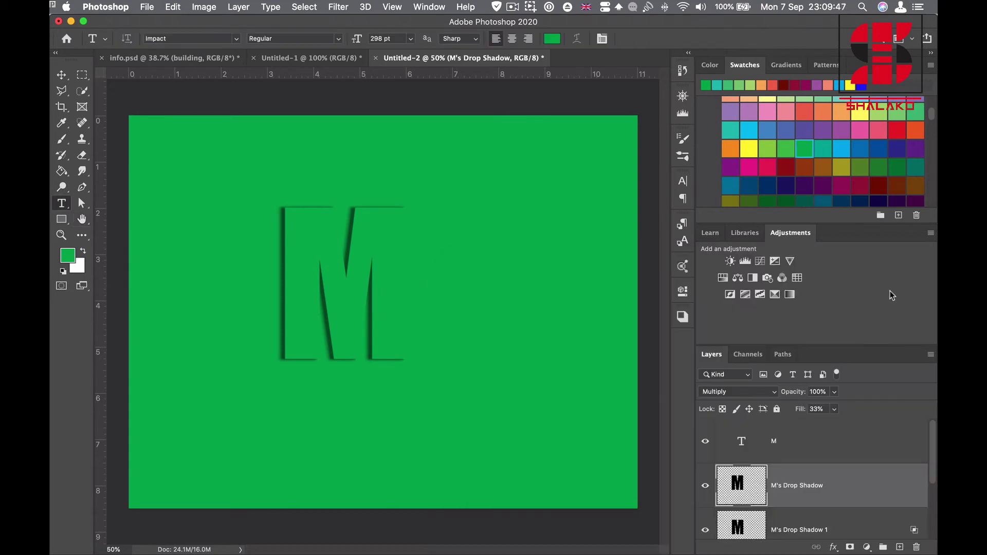
scroll(879, 485, "down", 2)
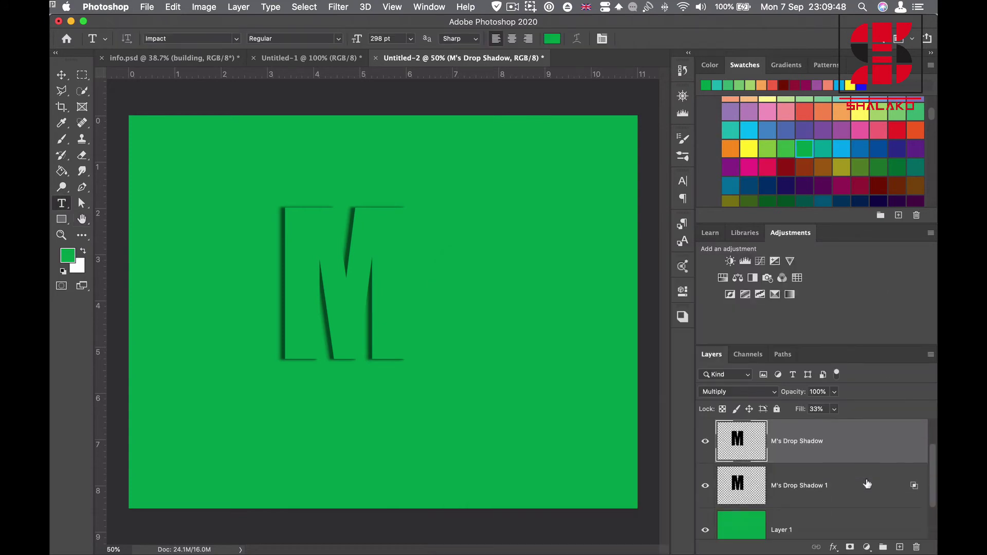
double_click(915, 489)
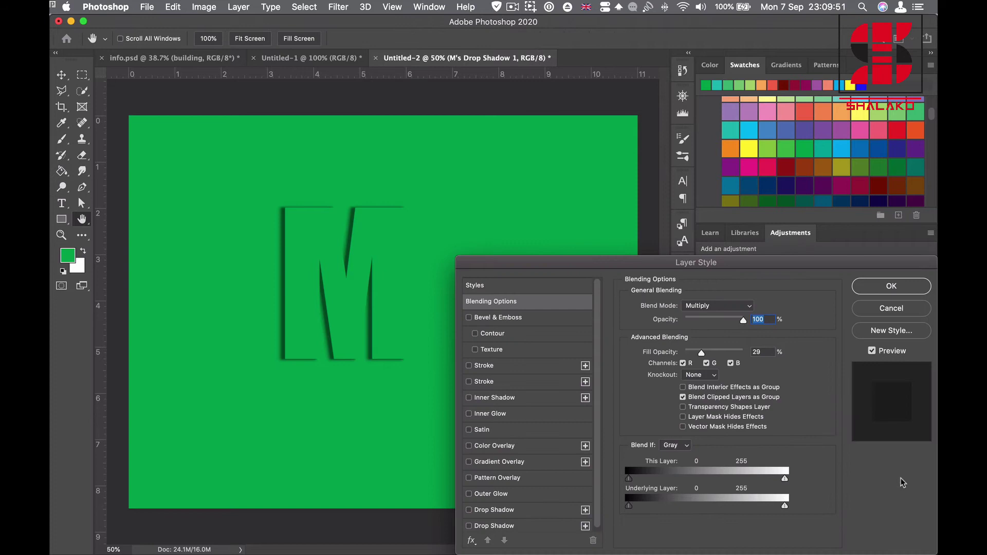
left_click(683, 407)
left_click(895, 288)
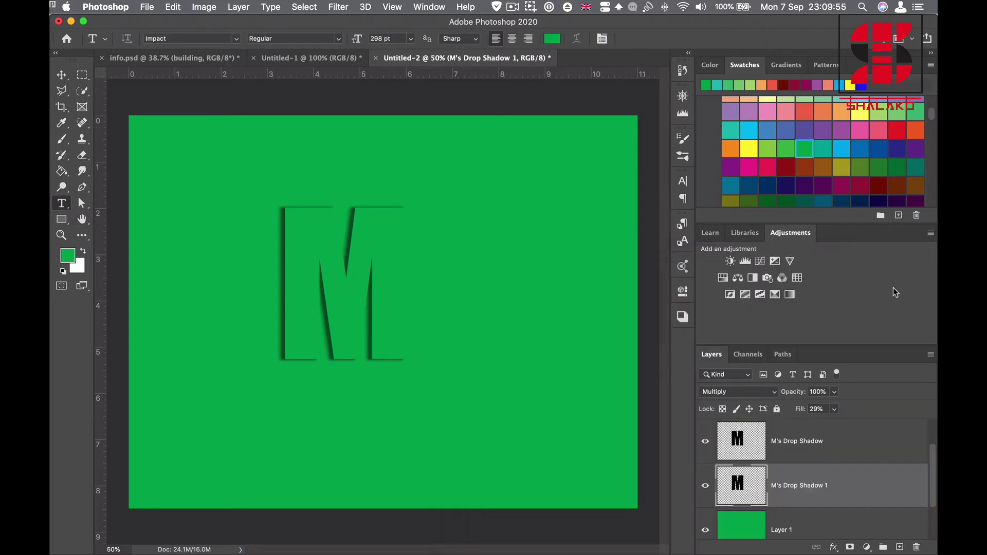
- Combine the M's Drop Shadow and M's Drop Shadow 1 layers into one smart object
left_click(864, 445, "shift")
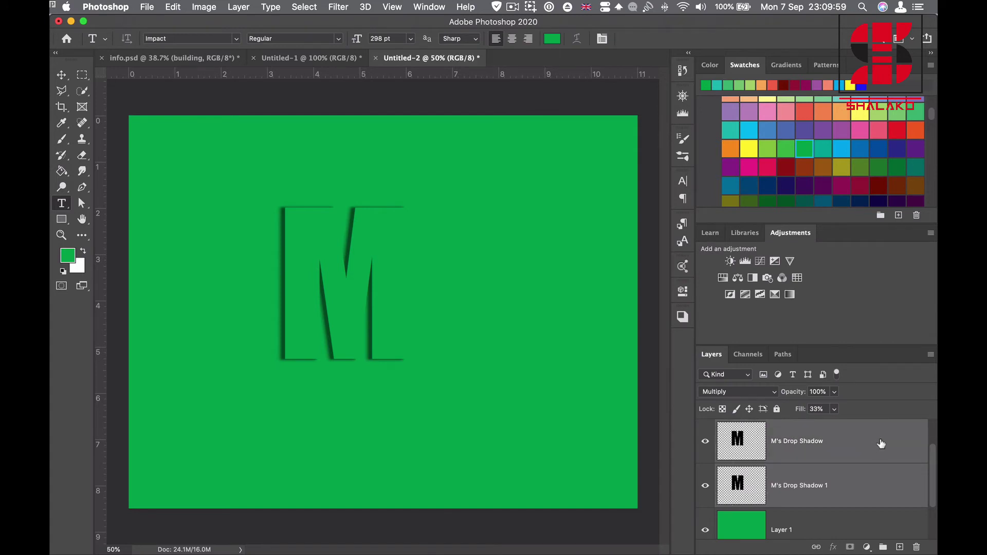
right_click(881, 441)
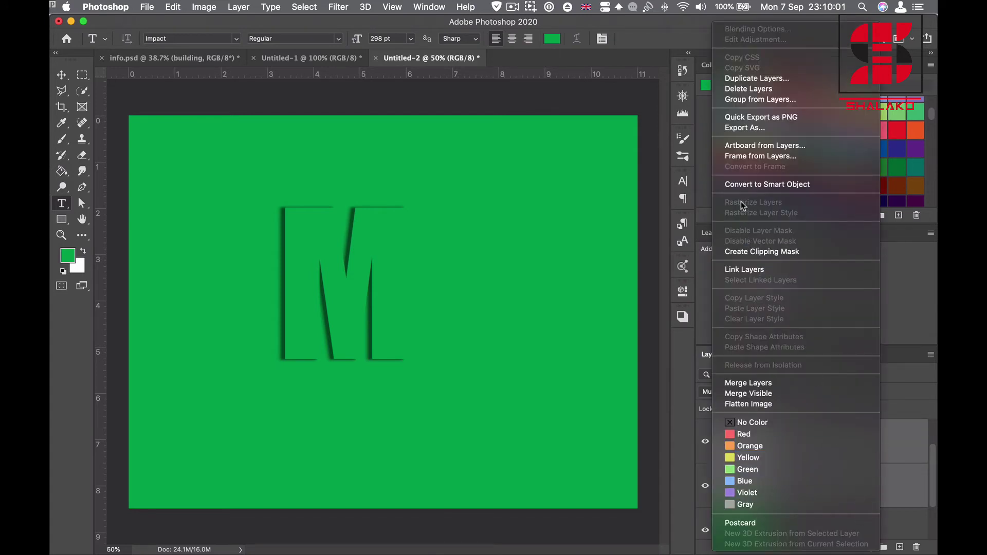
left_click(741, 184)
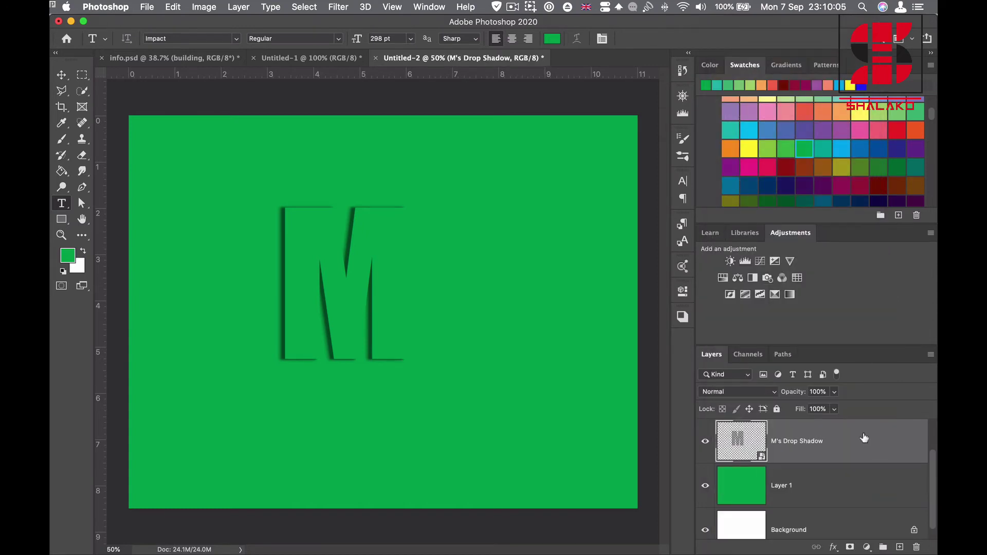
- Start warping the drop shadow smart object and add a vertical warp split through the M's left stem
left_click(172, 7)
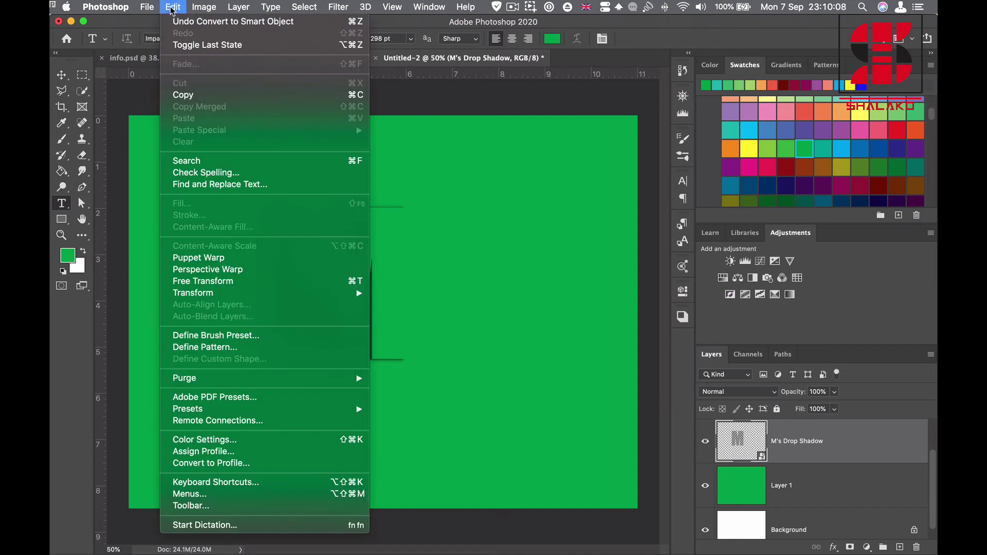
left_click(243, 284)
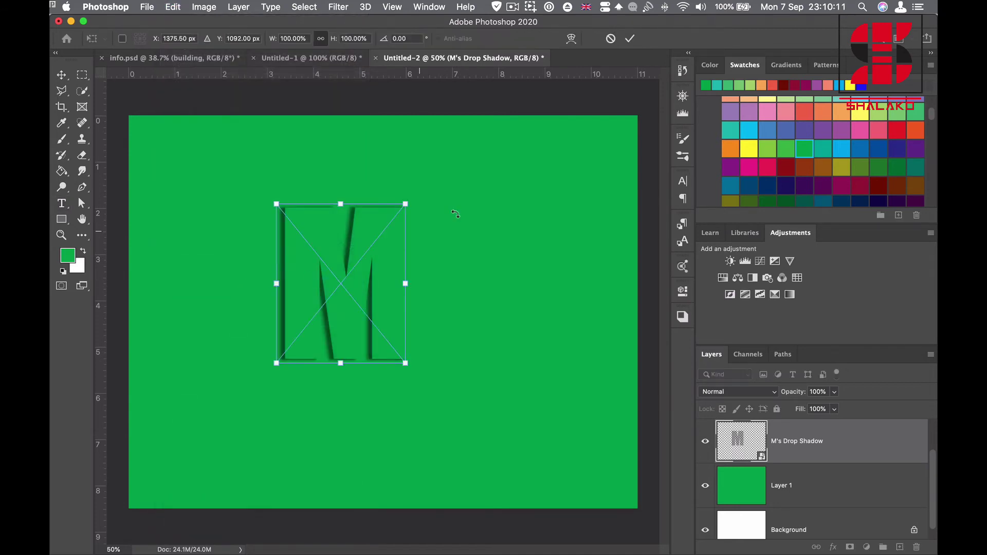
left_click(572, 39)
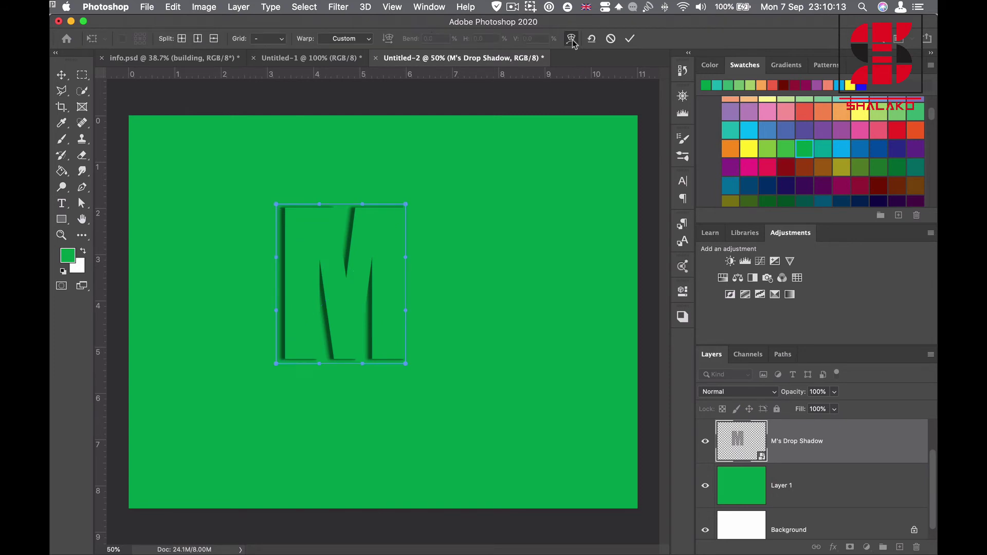
left_click(197, 41)
left_click(305, 211)
- Pull the shadow's upper-left warp corner outward and bend its left edge into an inward curve
left_click(276, 205)
left_click_drag(277, 204, 267, 203)
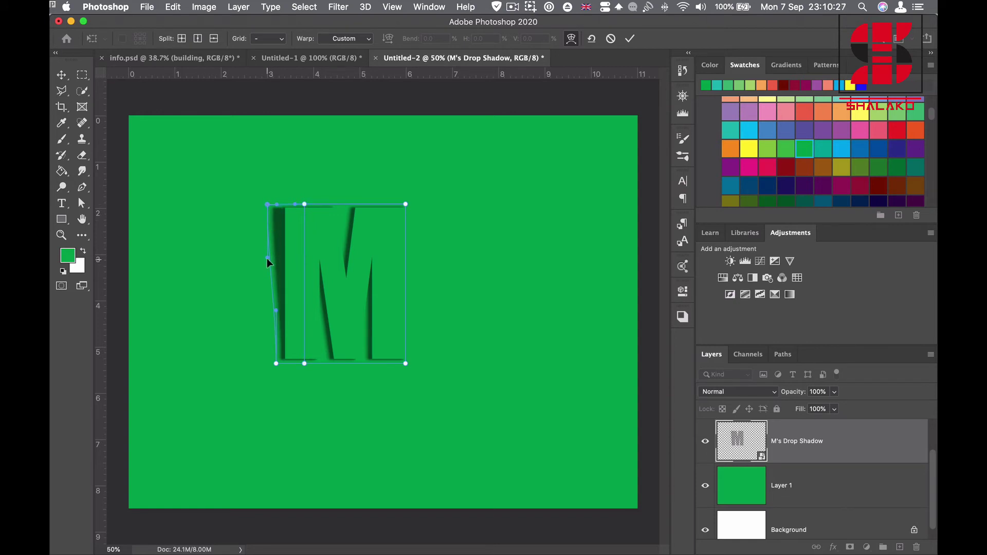
left_click_drag(267, 258, 279, 254)
left_click_drag(266, 205, 256, 204)
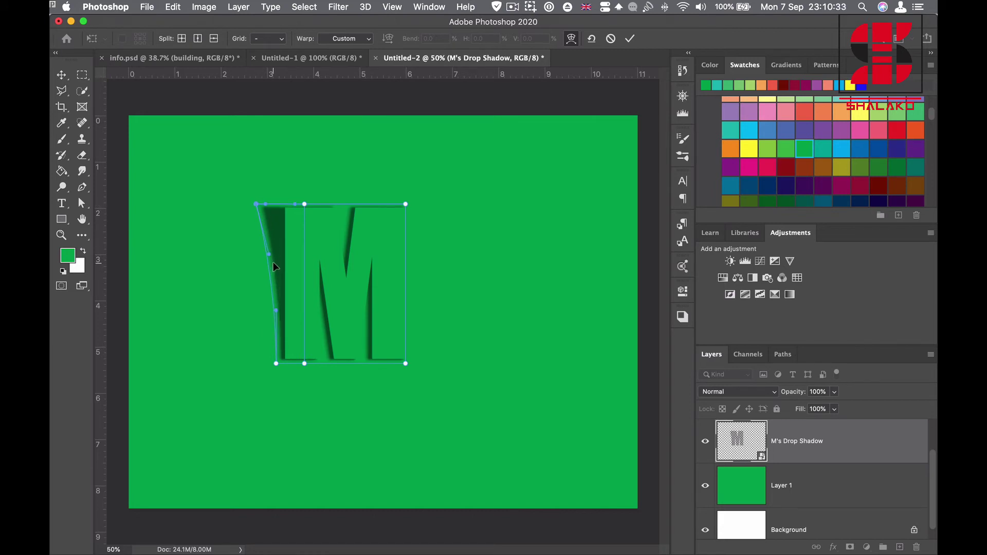
left_click_drag(268, 254, 280, 247)
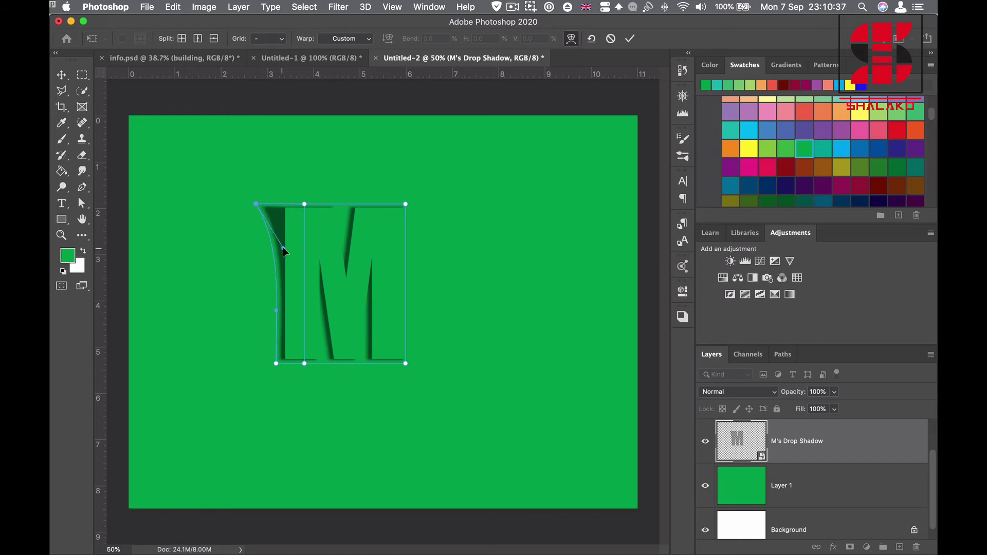
- Lower the shadow's upper-left corner and the split's top point slightly, refine the left edge's curve, and apply the warp
left_click(258, 205)
left_click_drag(259, 205, 258, 205)
left_click_drag(257, 206, 306, 210)
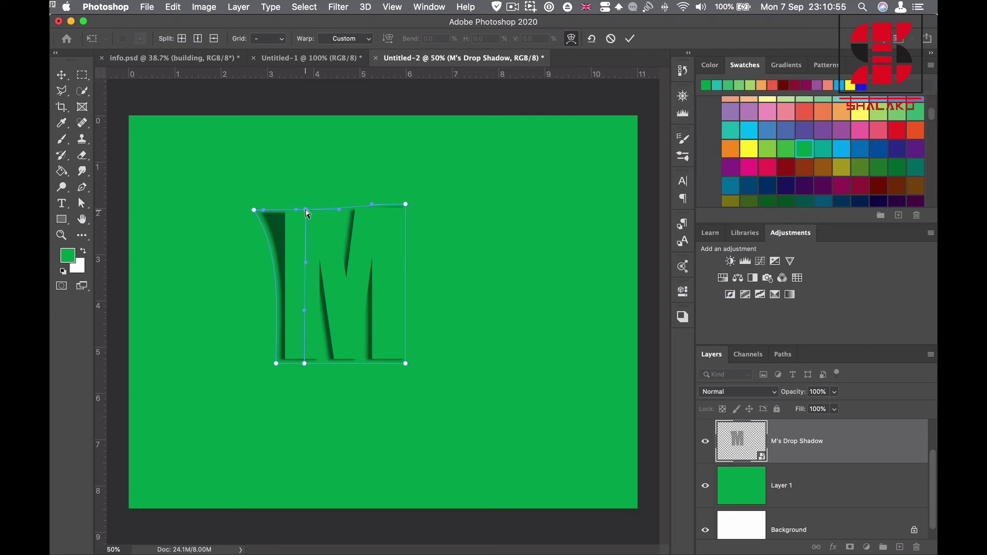
left_click(254, 210)
left_click_drag(283, 254, 285, 253)
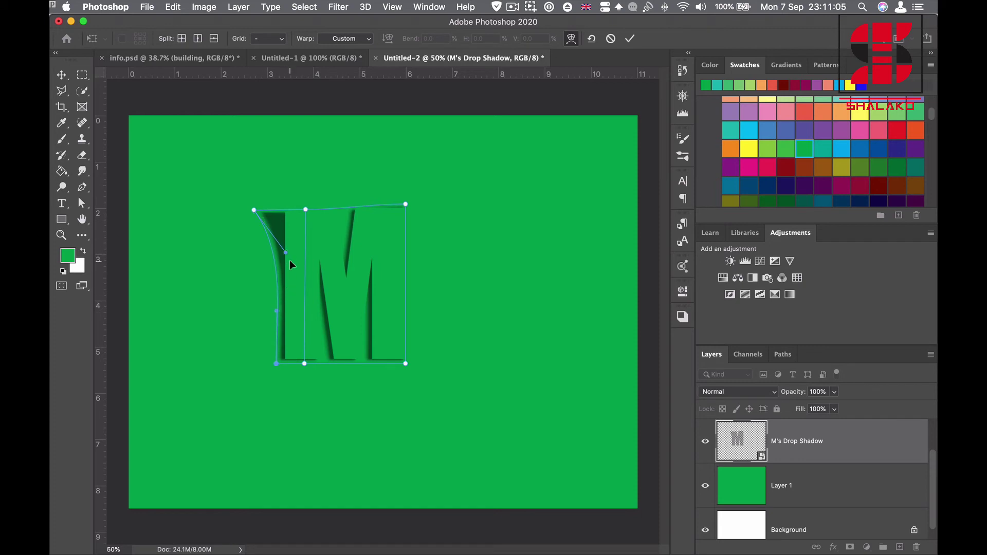
left_click_drag(284, 252, 283, 252)
left_click_drag(255, 209, 254, 211)
left_click_drag(253, 213, 254, 211)
left_click(629, 39)
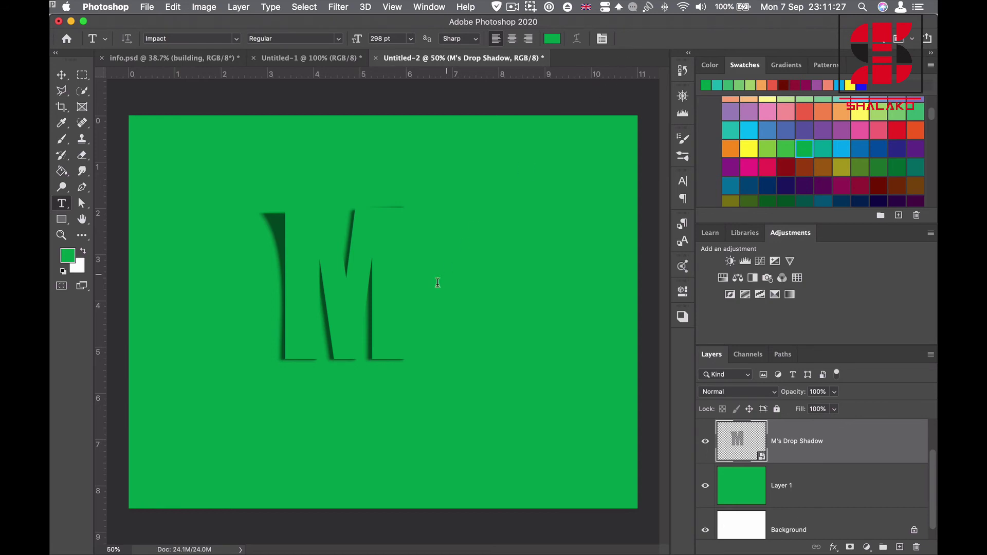
- Select the letter M text layer and recolor it light pink
left_click(66, 79)
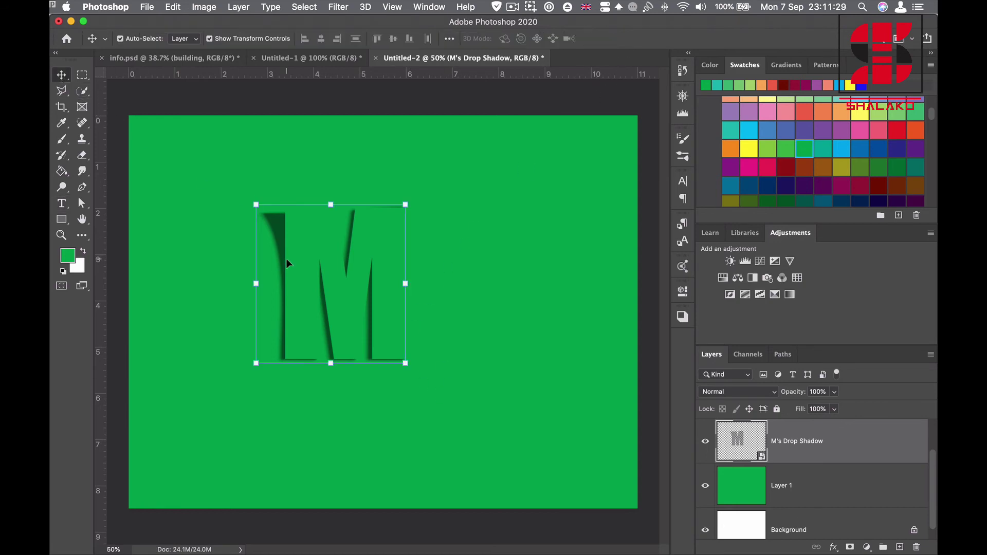
left_click(327, 271)
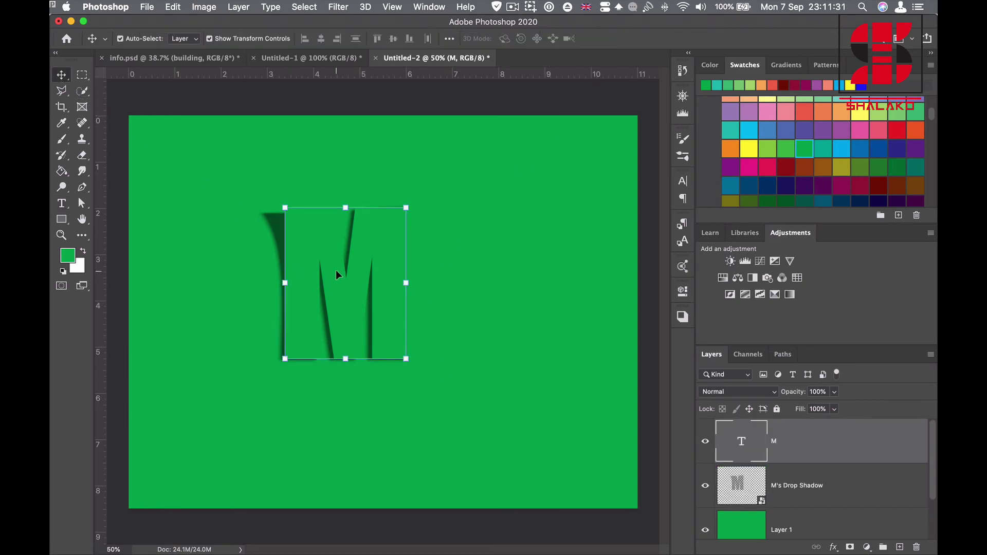
left_click(767, 111)
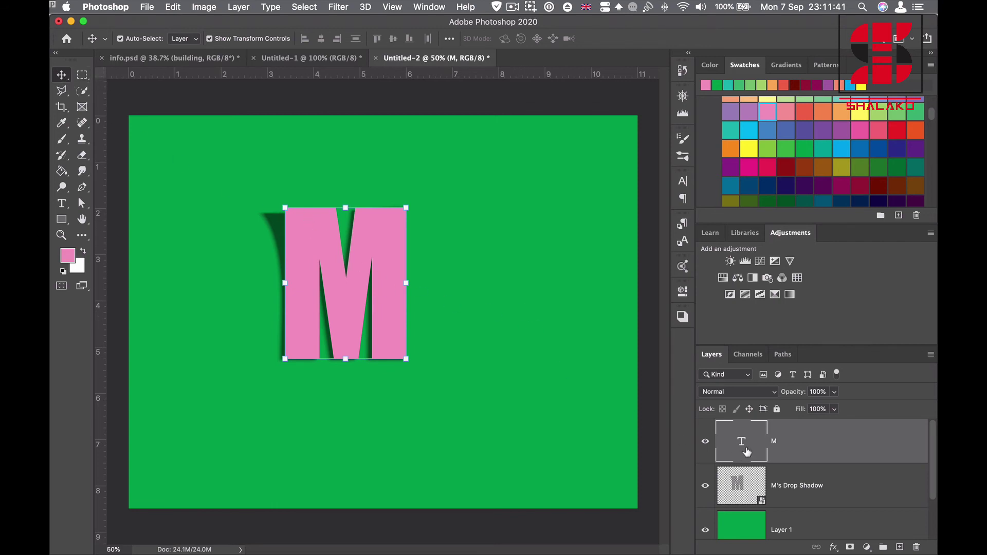
- Add a stroke to the M layer in the pink colour #e26bac
left_click(834, 548)
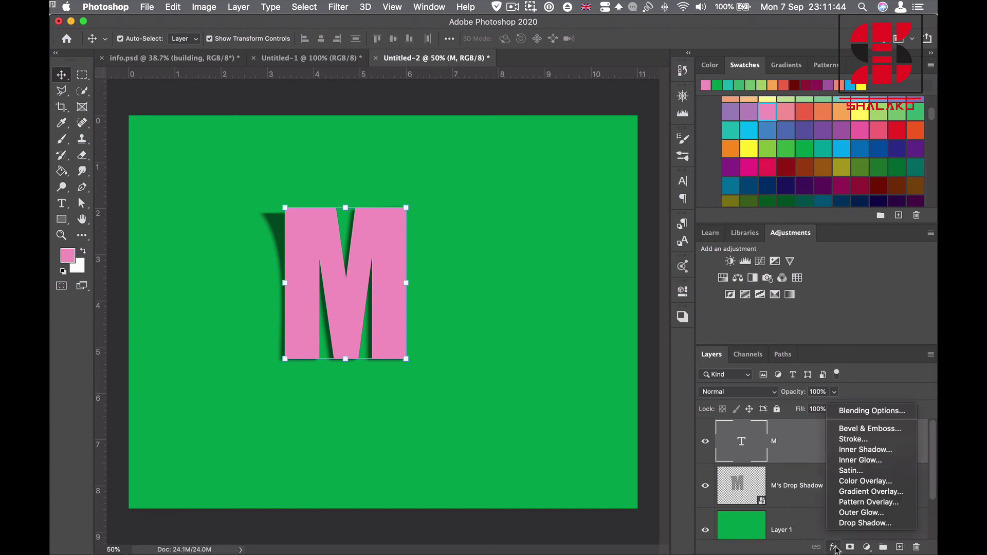
left_click(851, 440)
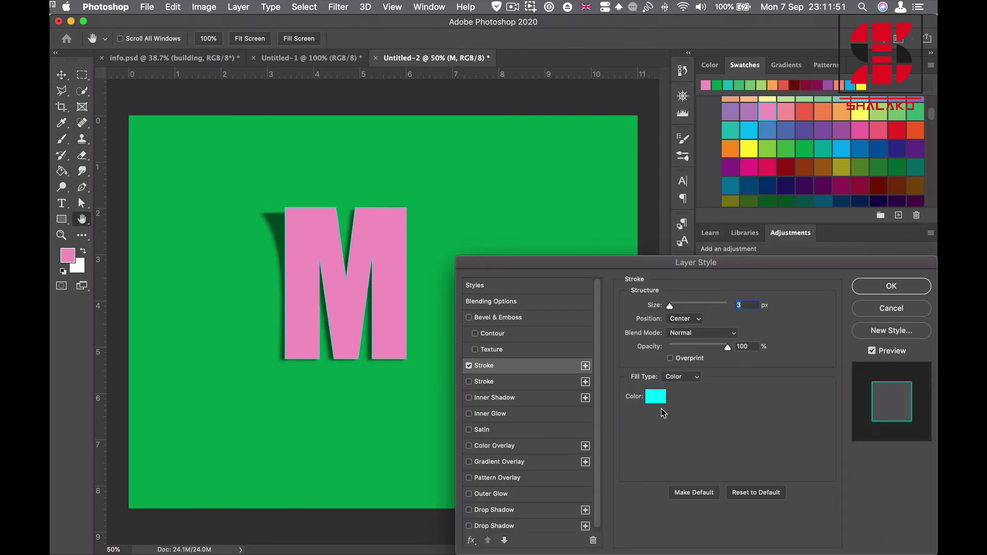
left_click(658, 399)
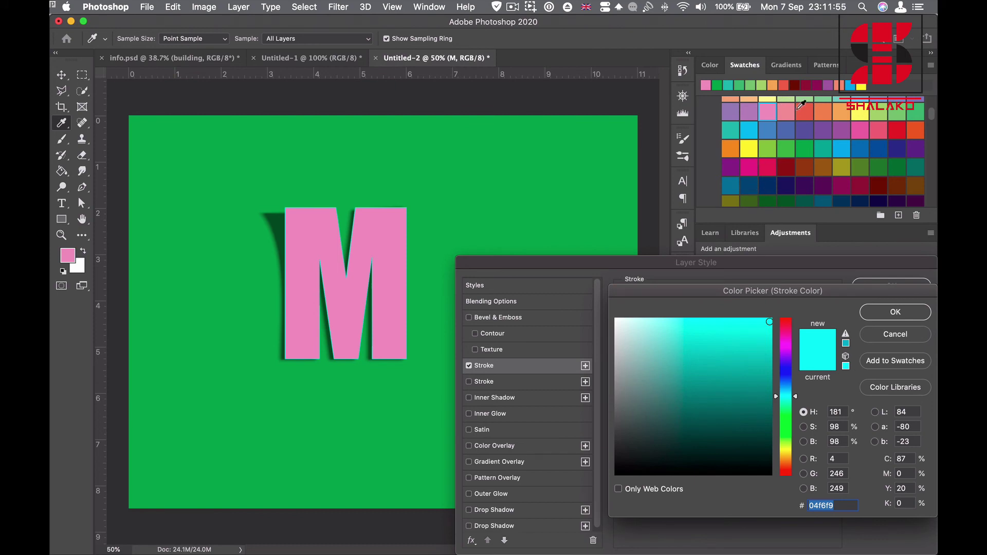
left_click(858, 131)
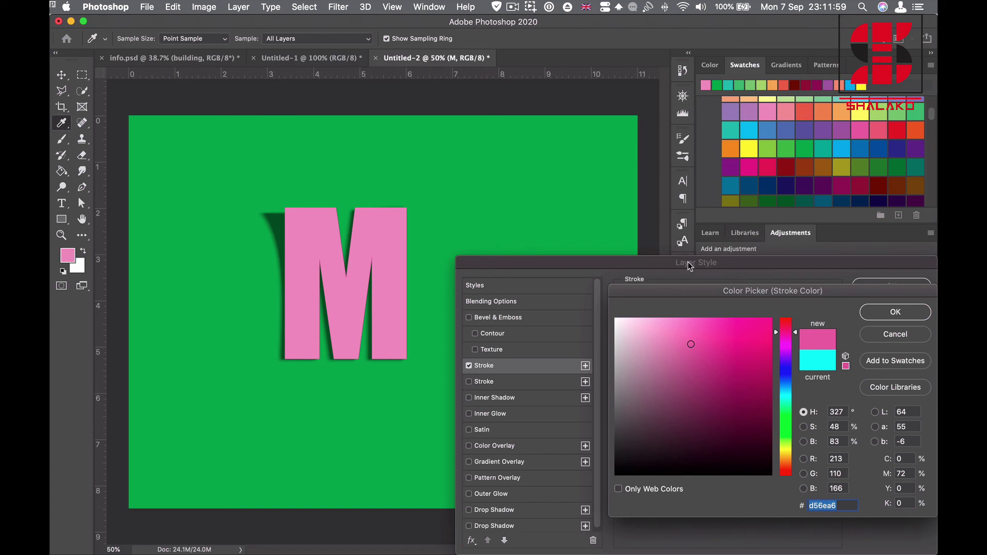
left_click_drag(694, 340, 698, 336)
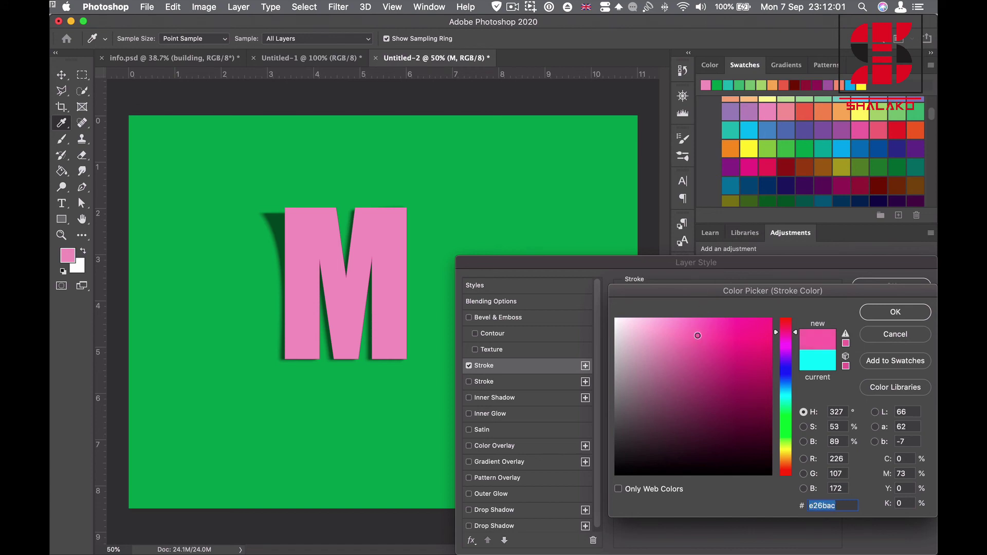
left_click(906, 312)
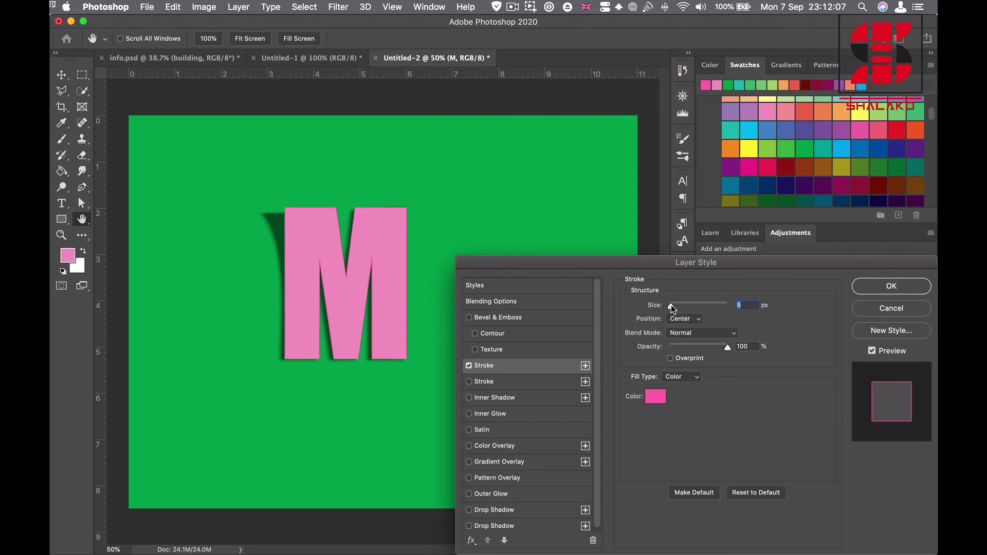
- Set the M's stroke size to 9 px and its colour to light pink #ef97c7, and apply the layer style
left_click_drag(671, 305, 673, 305)
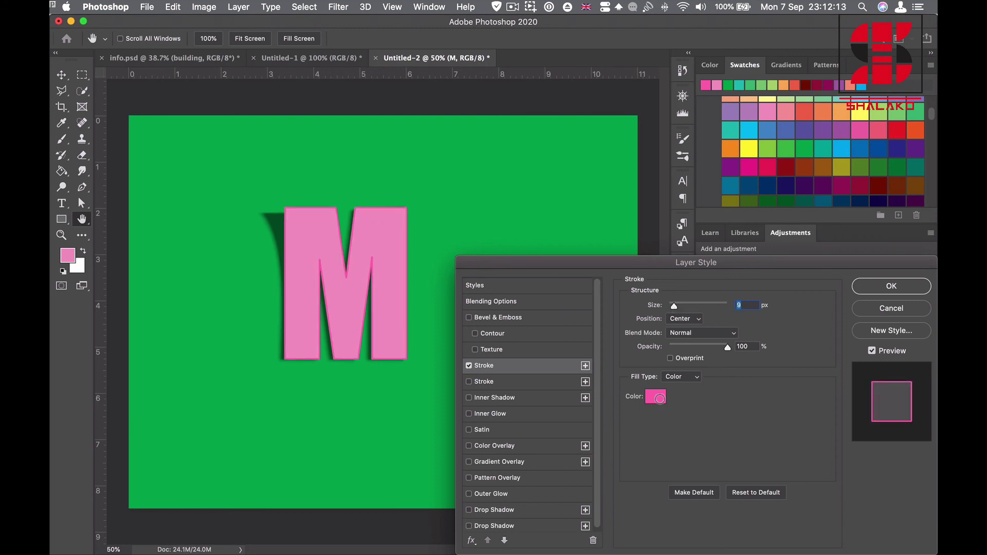
left_click(658, 398)
mouse_move(698, 337)
left_mouse_down()
mouse_move(683, 341)
mouse_move(673, 328)
left_mouse_up()
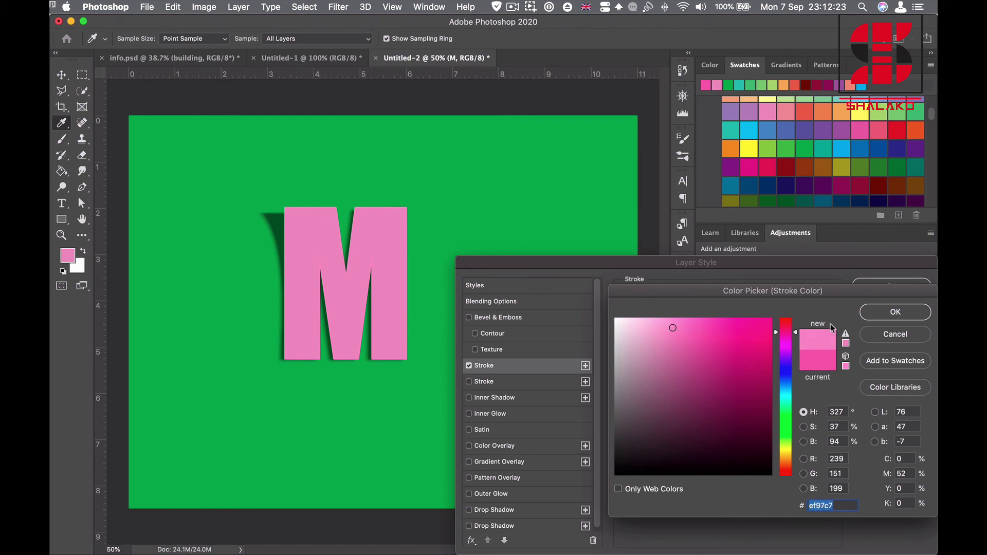
left_click(895, 311)
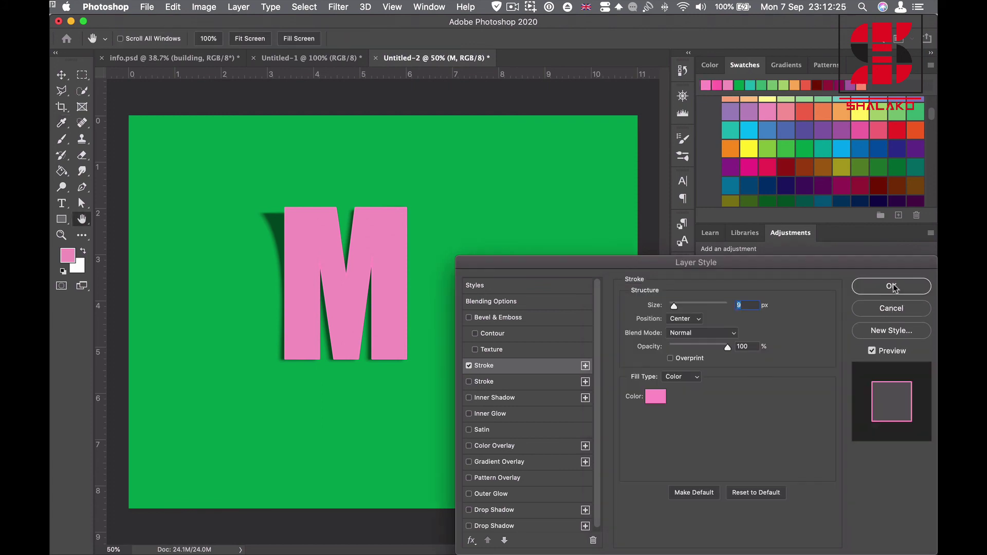
left_click(893, 287)
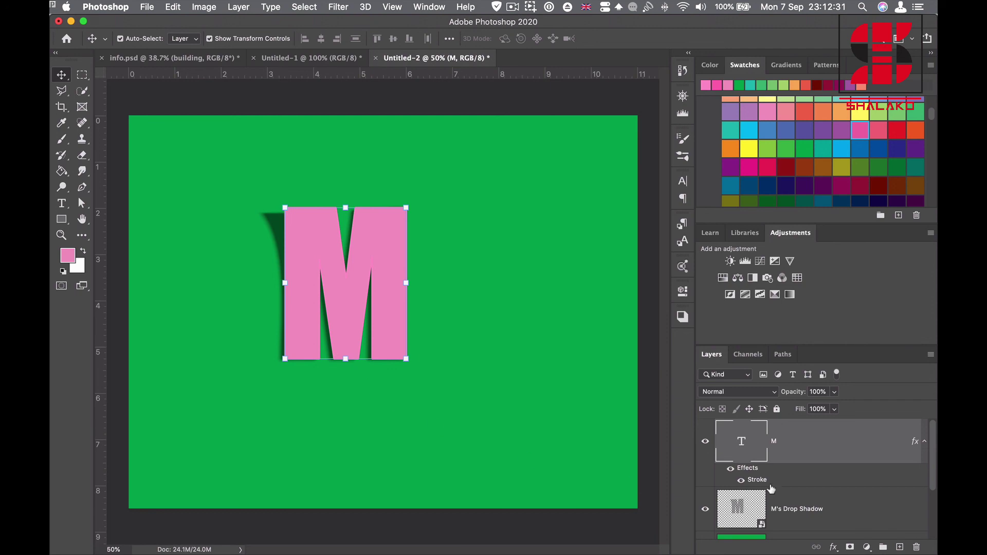
- Nudge the M and M's Drop Shadow layers together rightward and down to the middle of the canvas
left_click(813, 511, "shift")
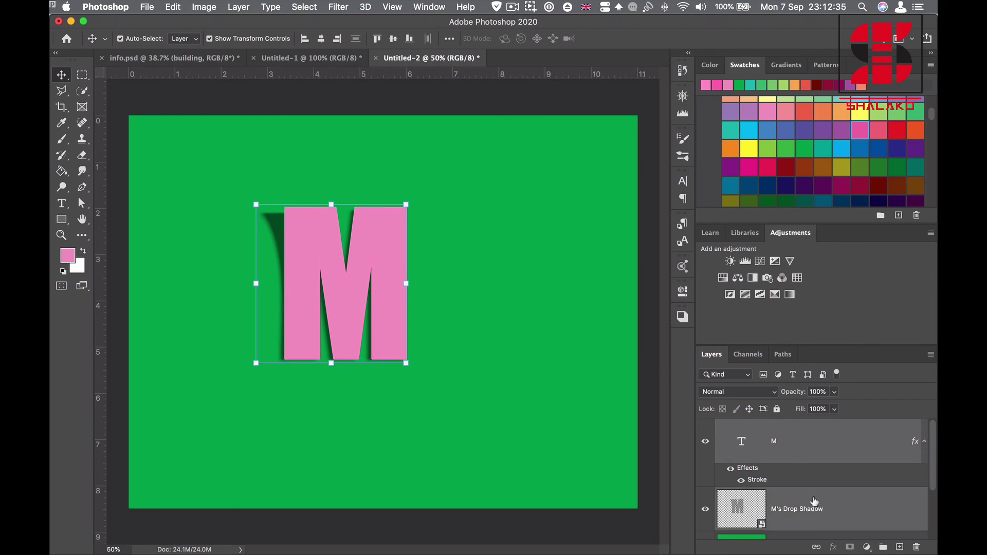
key("Right")
key("Right")
key("Right")
key("Right")
key("Right")
key("Right")
key("Right")
key("Right")
key("Right")
key("Right")
key("Right")
key("Right")
key("Right")
key("Right")
key("Right")
key("Right")
key("Right")
key("Right")
key("Right")
key("Right")
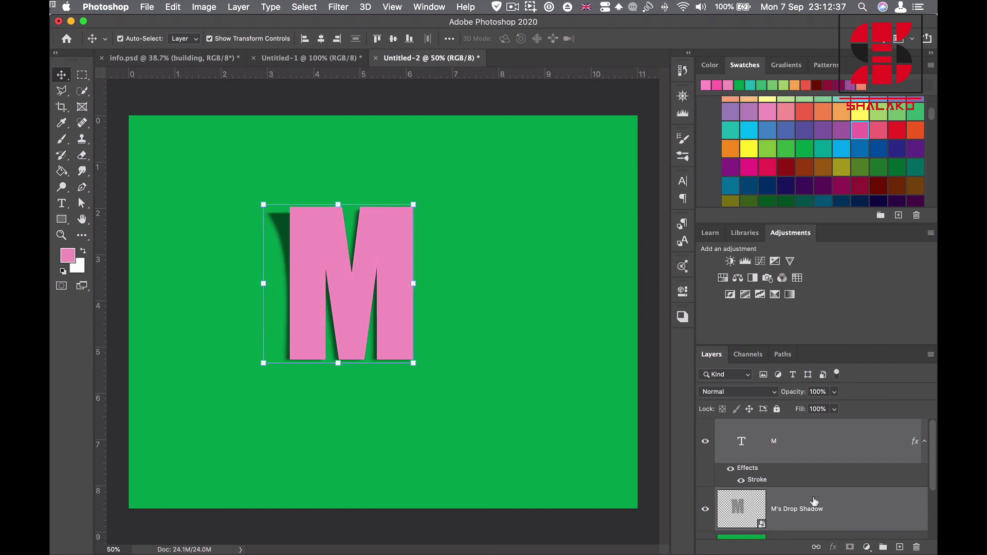
key("Right")
key("Right")
key("Right")
key("Right")
key("Right")
key("Right")
key("Right")
key("Right")
key("Right")
key("Right")
key("Right")
key("Right")
key("Right")
key("Right")
key("Right")
key("Right")
key("Right")
key("Right")
key("Right")
key("Right")
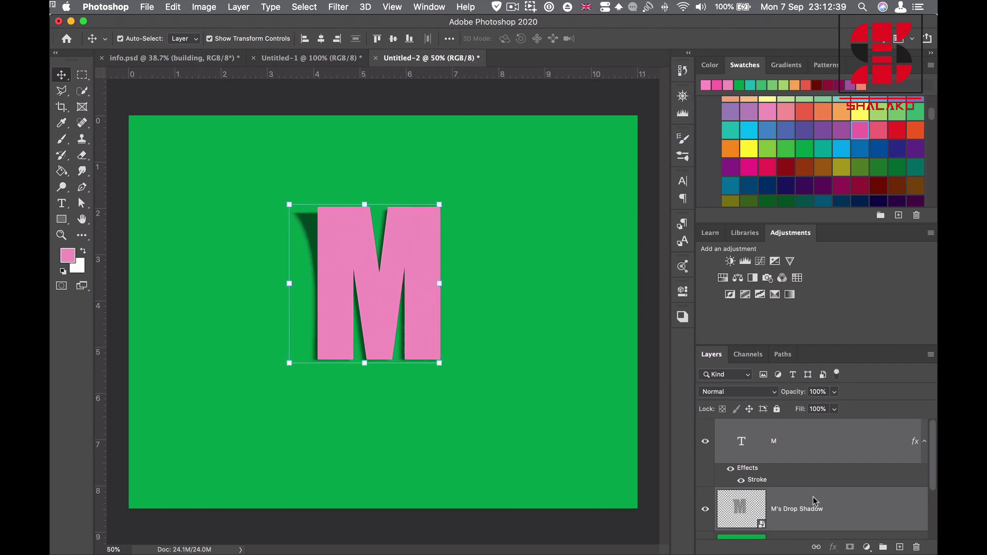
key("Right")
key("Right")
key("Right")
key("Right")
key("Right")
key("Right")
key("Right")
key("Right")
key("Right")
key("Right")
key("Right")
key("Right")
key("Right")
key("Right")
key("Right")
key("Right")
key("Right")
key("Right")
key("Right")
key("Right")
key("Down")
key("Down")
key("Down")
key("Down")
key("Down")
key("Down")
key("Down")
key("Down")
key("Down")
key("Down")
key("Down")
key("Down")
key("Down")
key("Down")
key("Down")
key("Down")
key("Down")
key("Down")
key("Down")
key("Down")
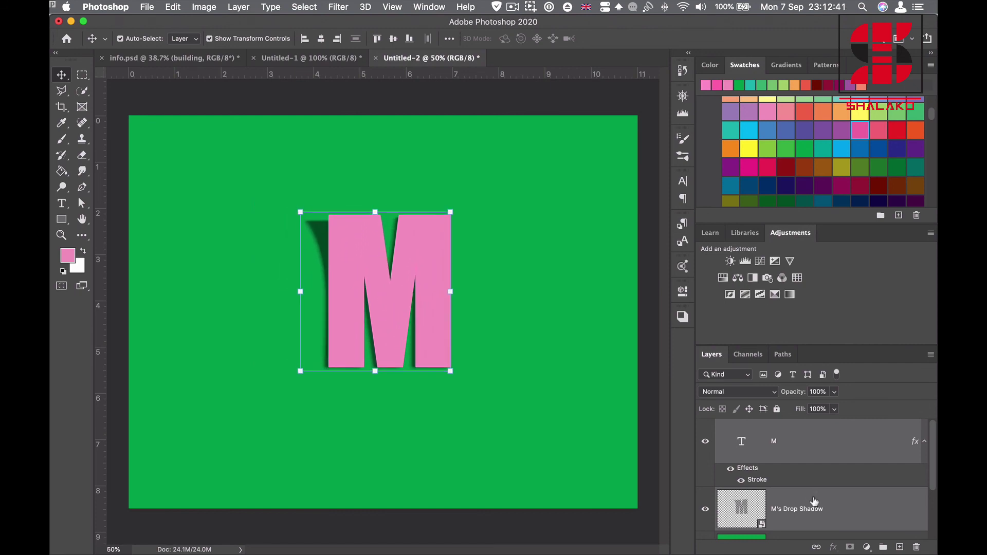
key("Down")
key("Down")
key("Down")
key("Down")
key("Down")
key("Down")
key("Down")
key("Down")
key("Down")
key("Down")
key("Down")
key("Down")
key("Down")
key("Down")
key("Down")
key("Down")
key("Down")
key("Down")
key("Down")
key("Down")
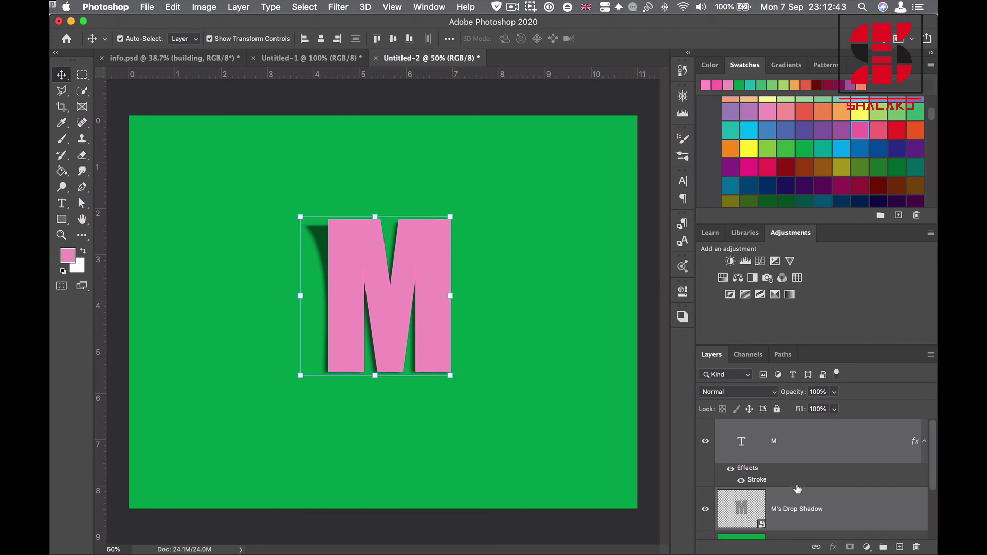
- Deselect the layers and clear the selection outline around the letter M
left_click(453, 100)
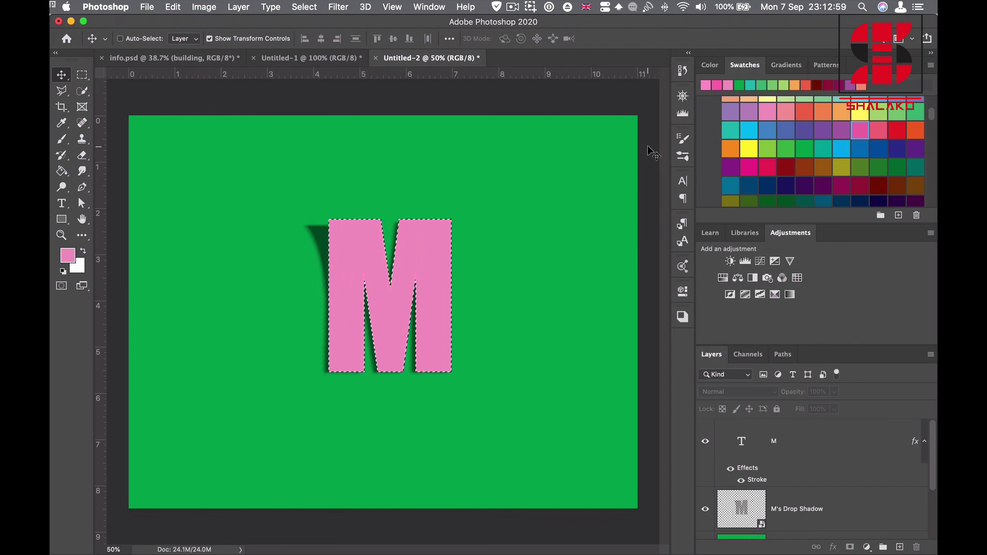
key("super")
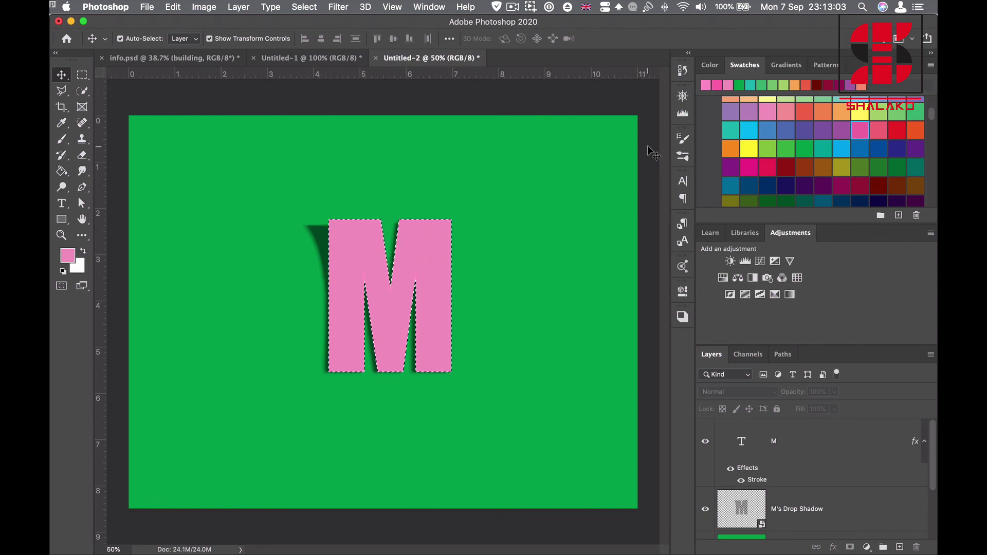
key("super+d")
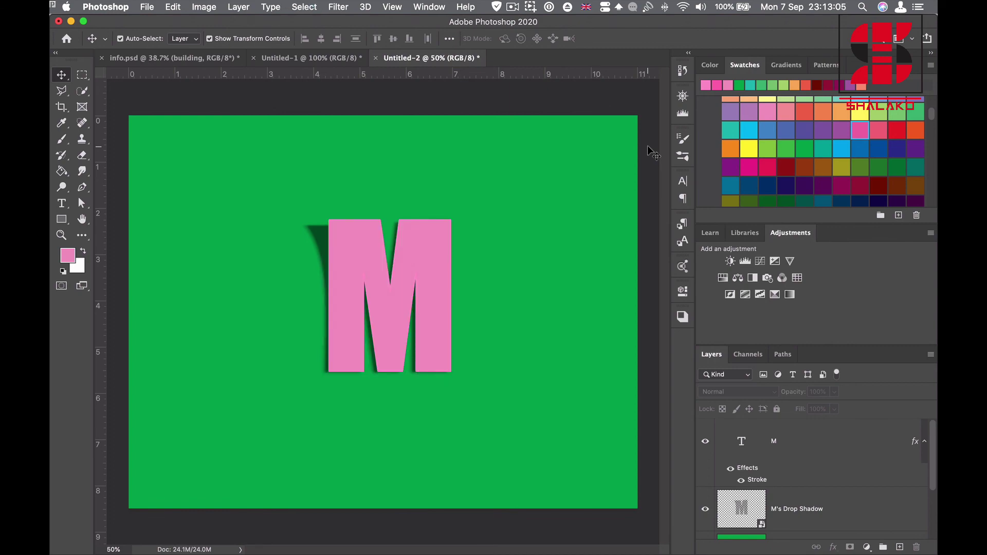